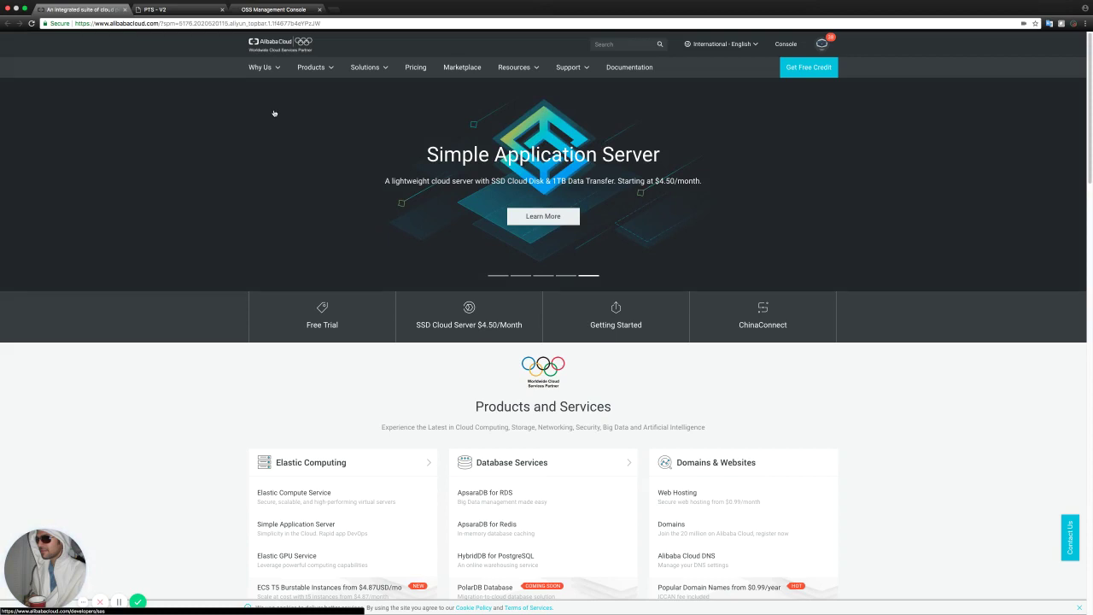
Open the Message Service console from the management console's product list and close the leftover console home page.
click(778, 51)
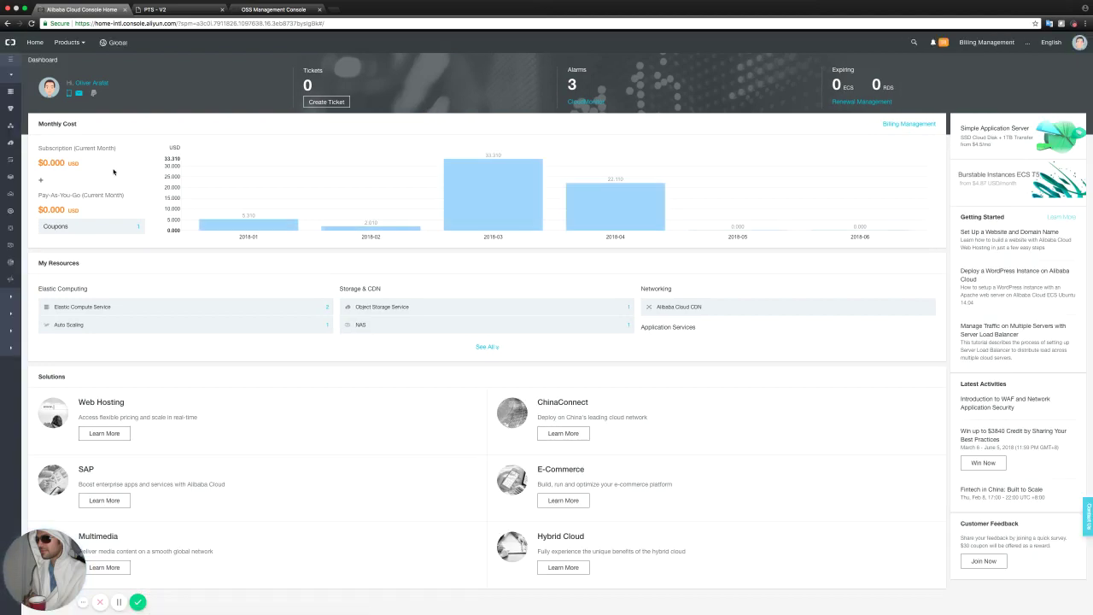
click(85, 44)
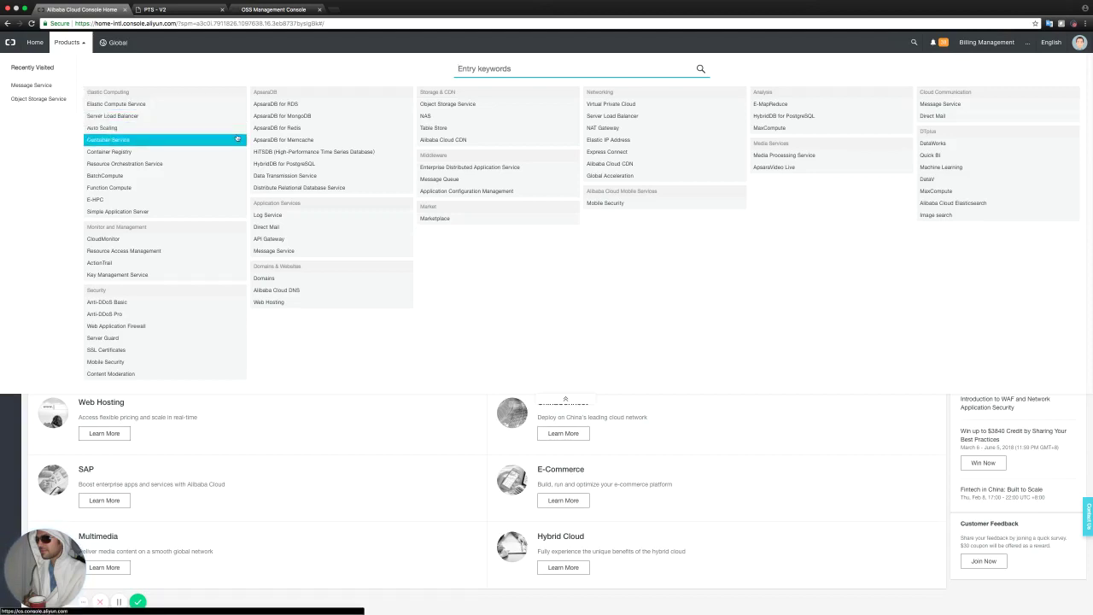
drag(256, 204, 313, 205)
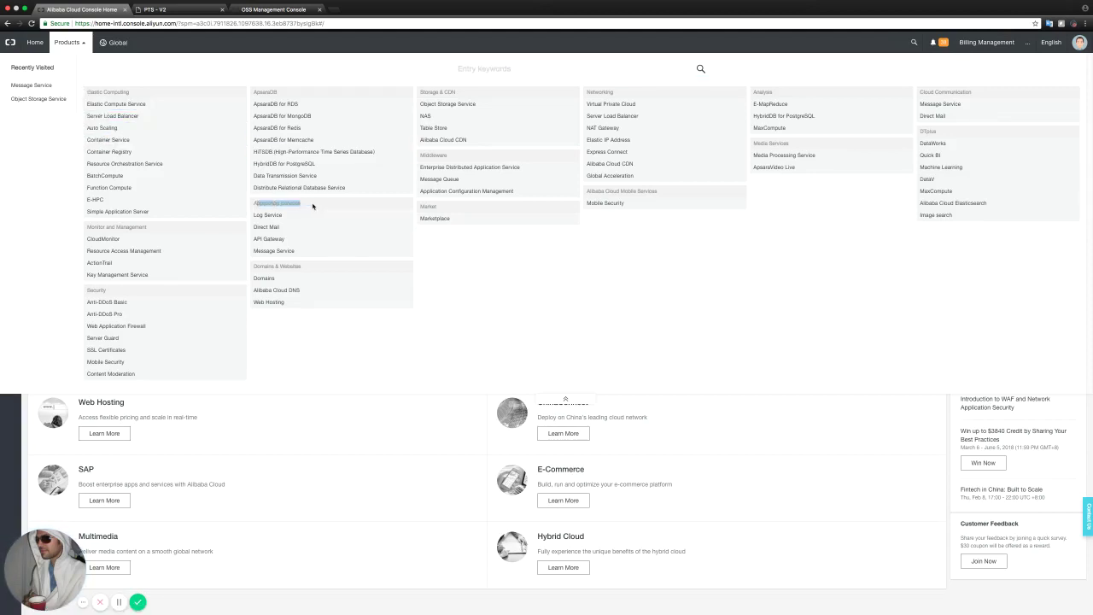
click(274, 252)
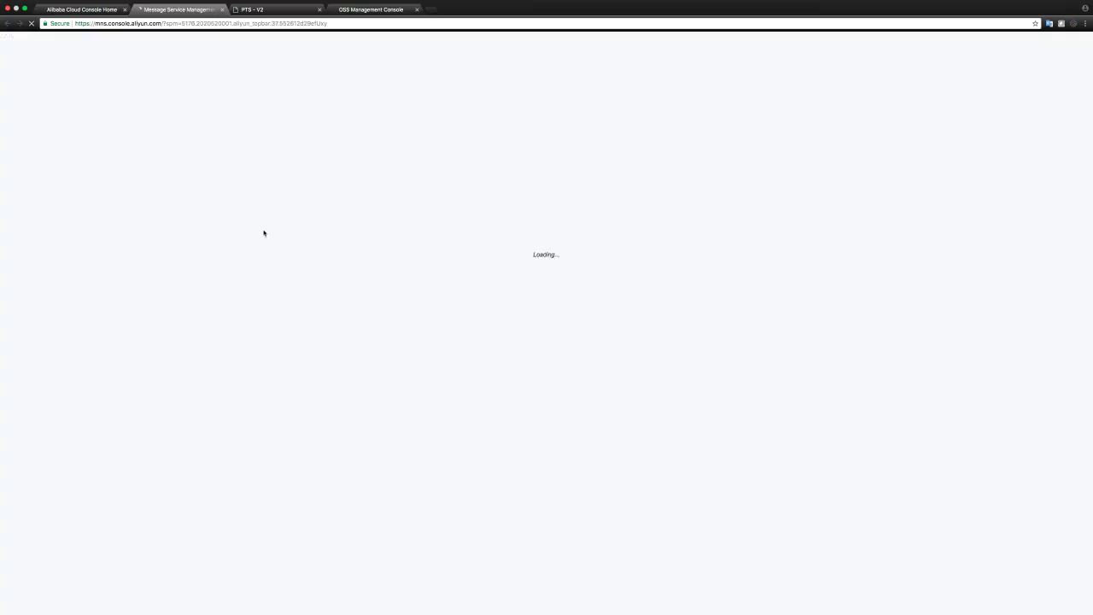
click(124, 10)
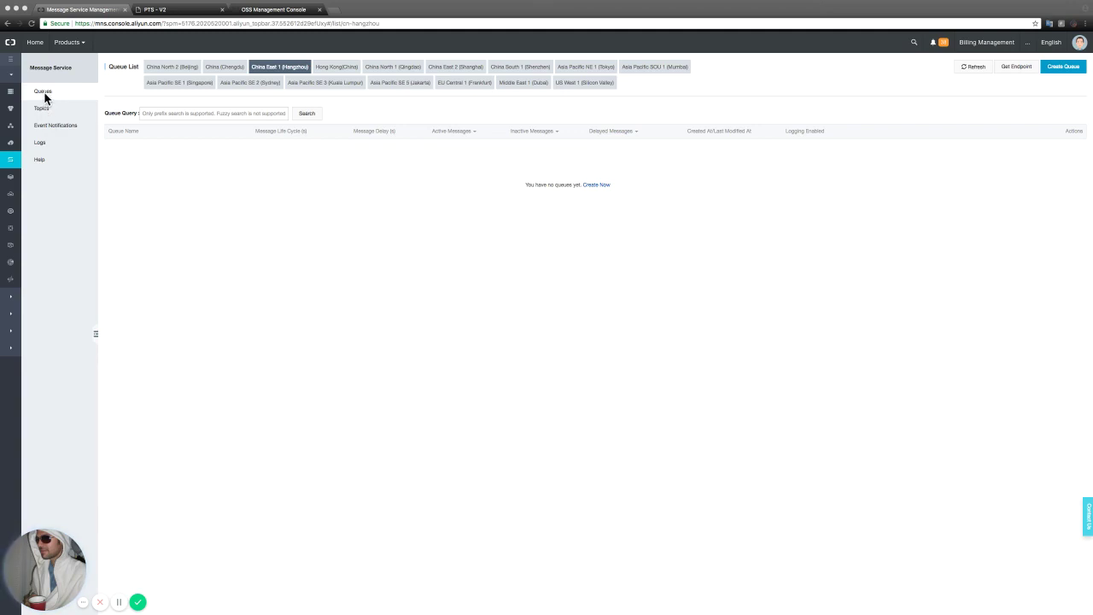
Start a new queue in the Asia Pacific SE 1 (Singapore) region and name it myqueue.
click(175, 83)
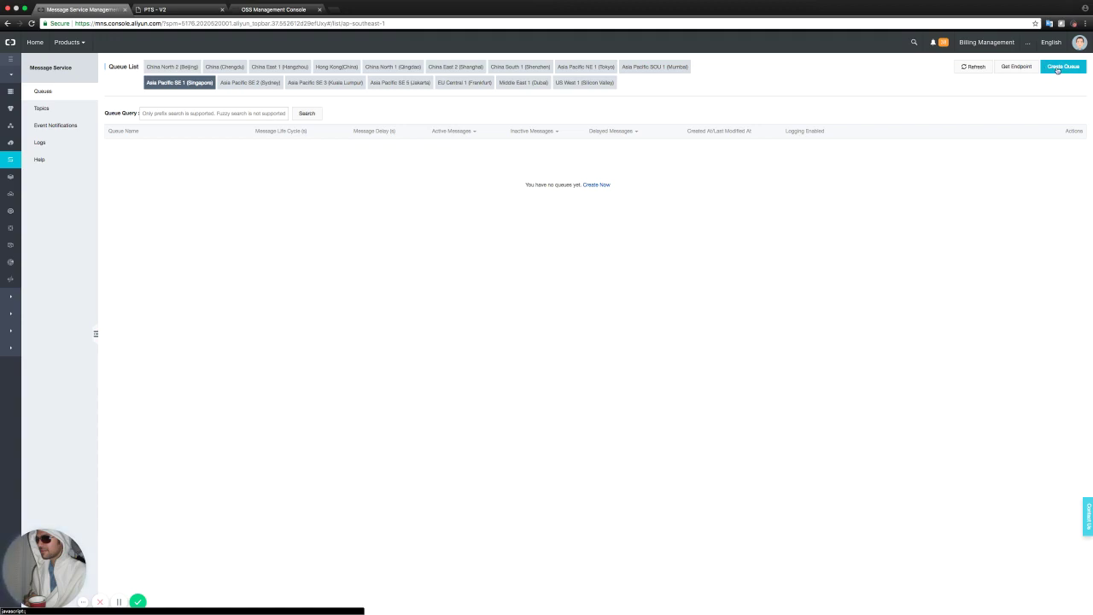
click(1057, 70)
click(544, 86)
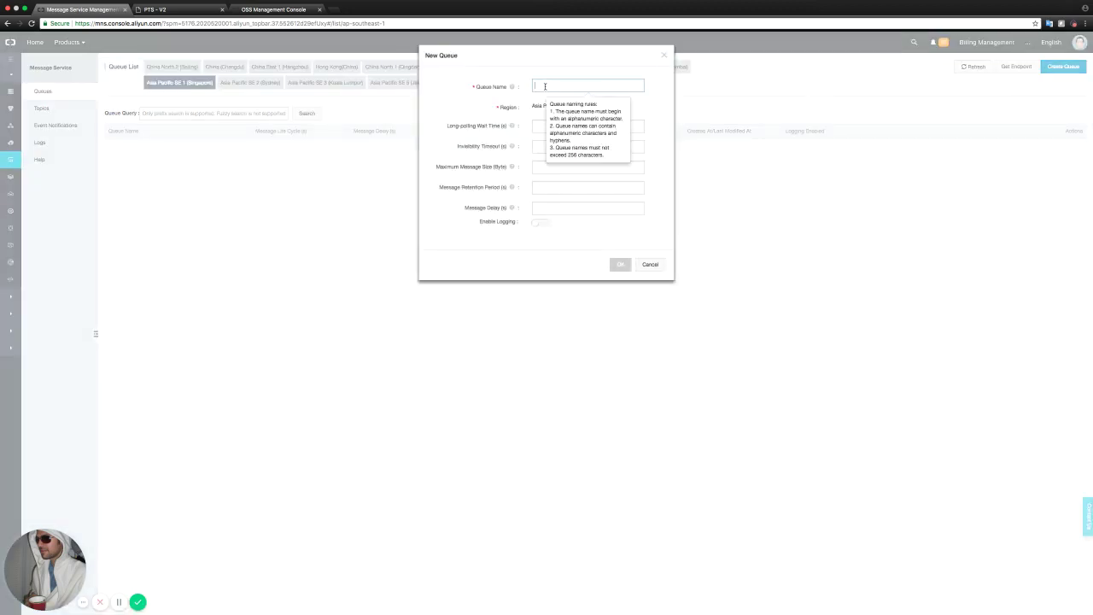
click(518, 72)
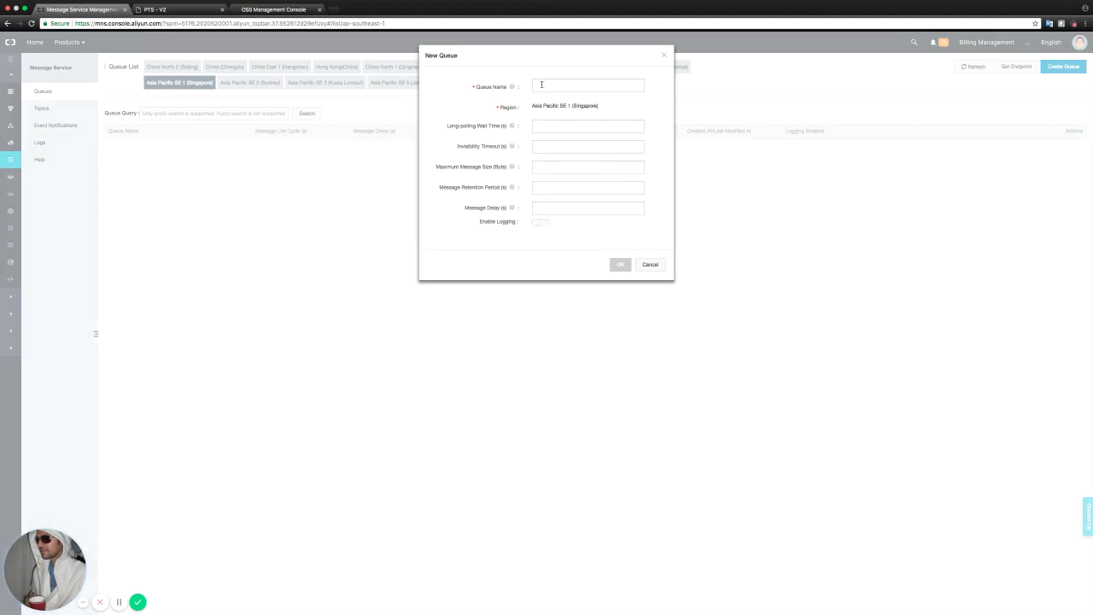
click(542, 85)
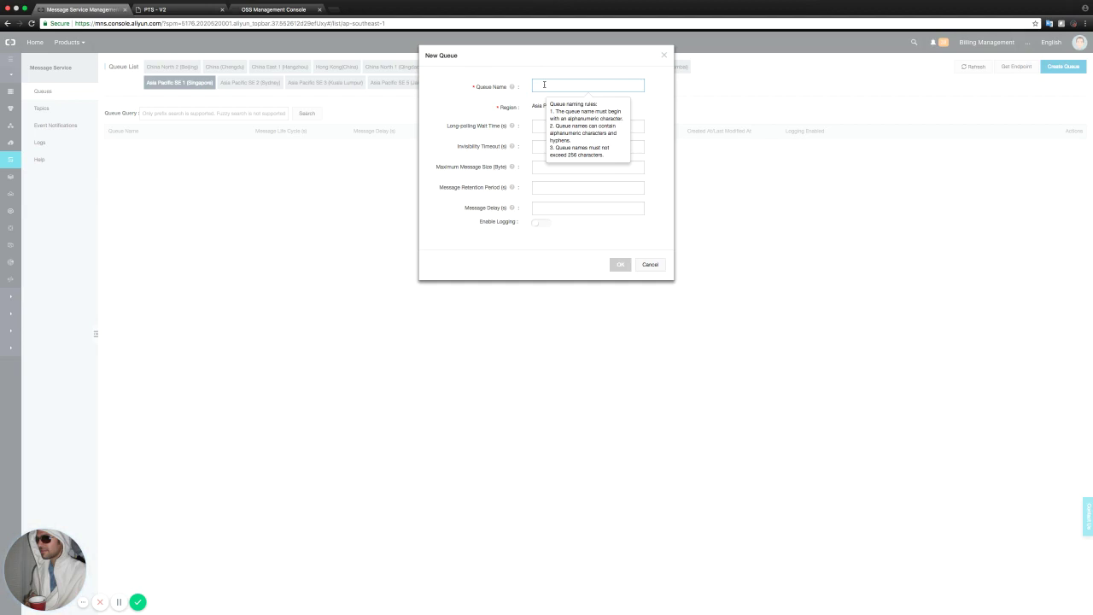
text(myqueue)
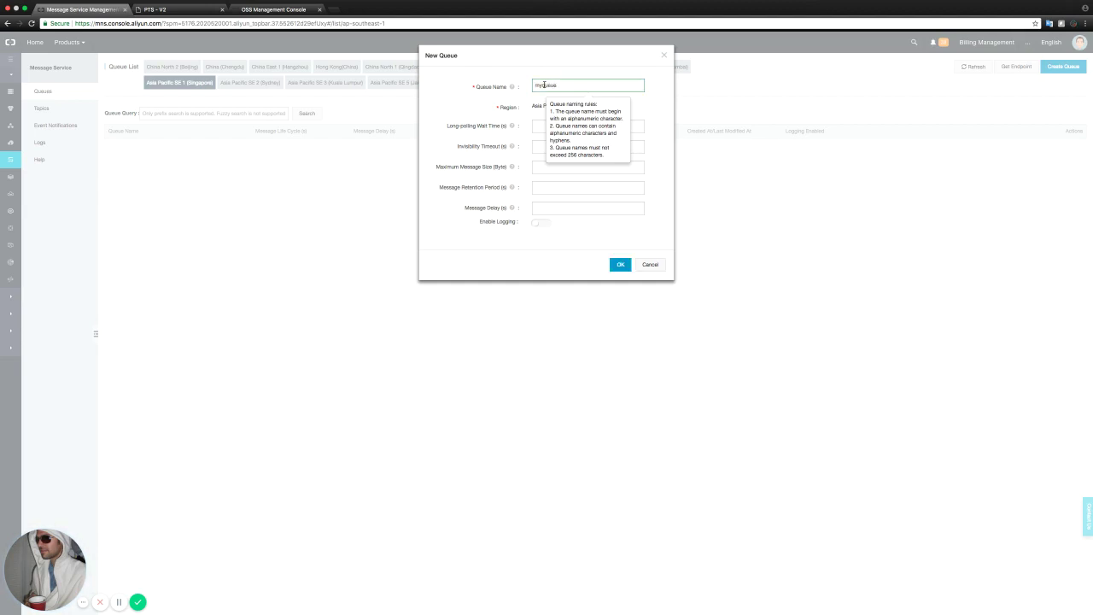
key(Tab)
Set the new queue's long-polling wait time to 0 seconds, briefly trying 10 before restoring 0.
click(552, 125)
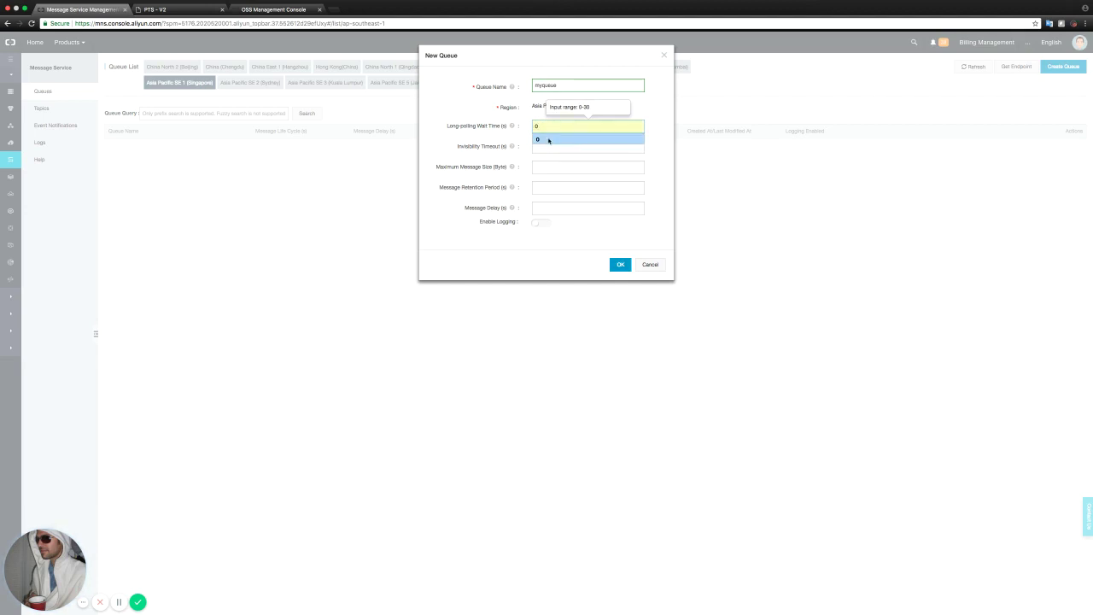
click(548, 139)
click(647, 111)
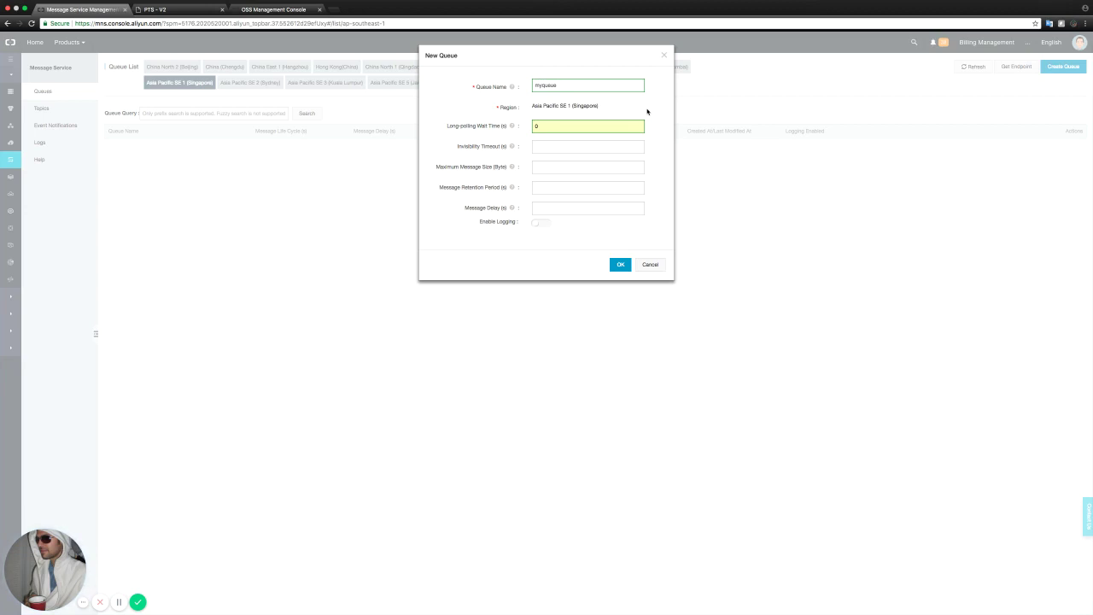
click(548, 128)
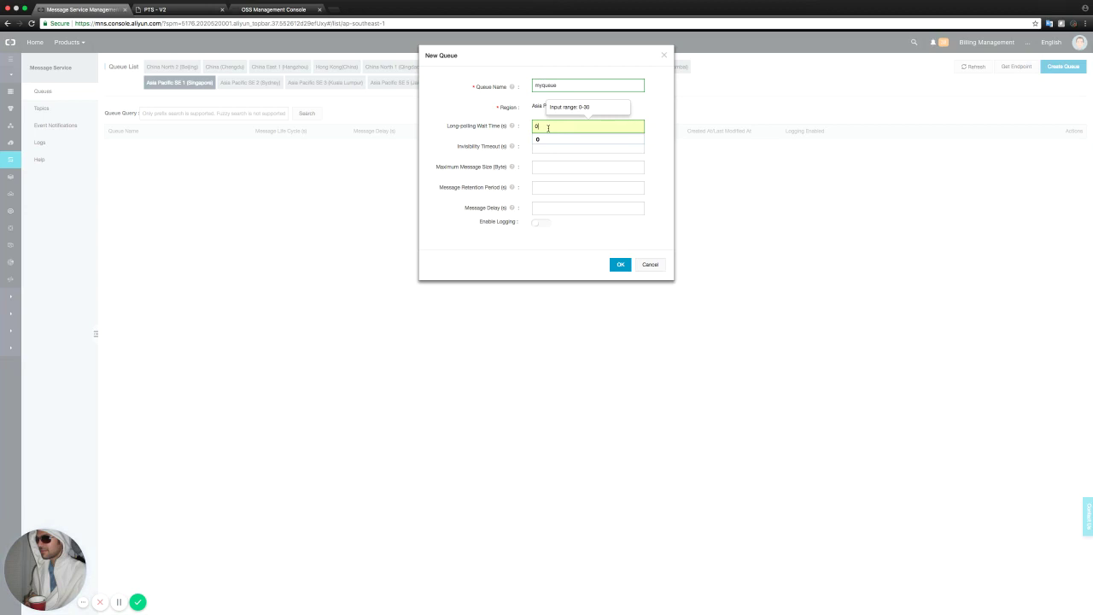
key(BackSpace)
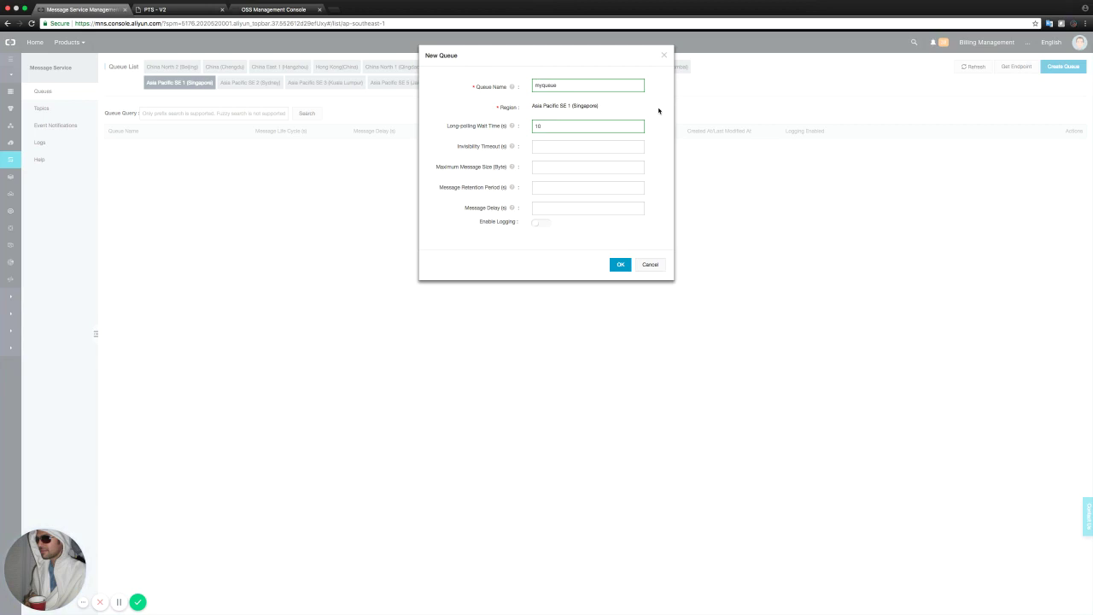
drag(534, 125, 529, 127)
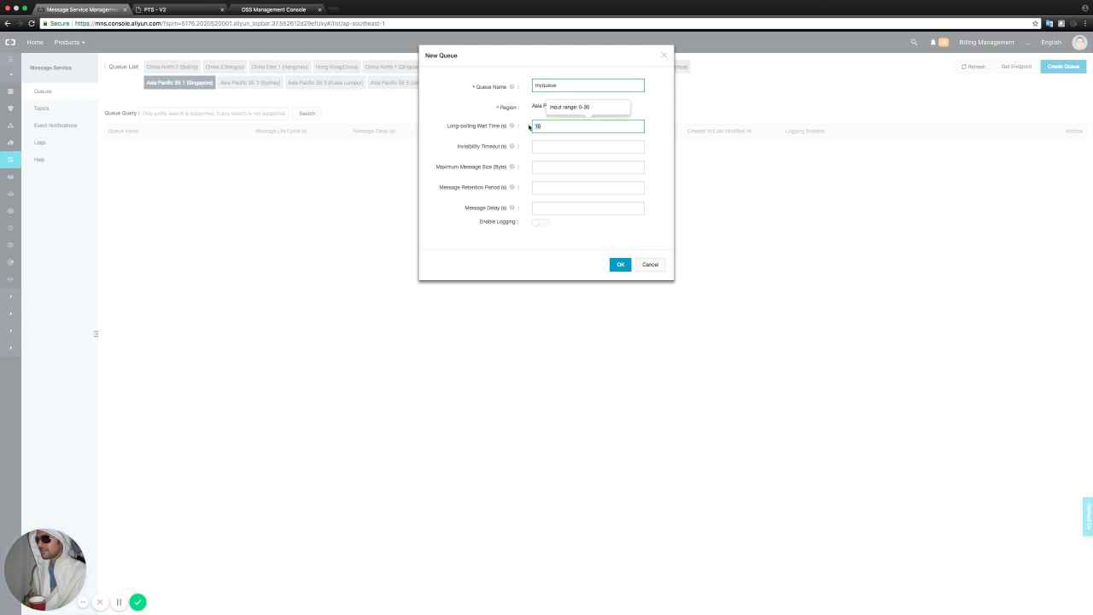
text(0)
click(667, 150)
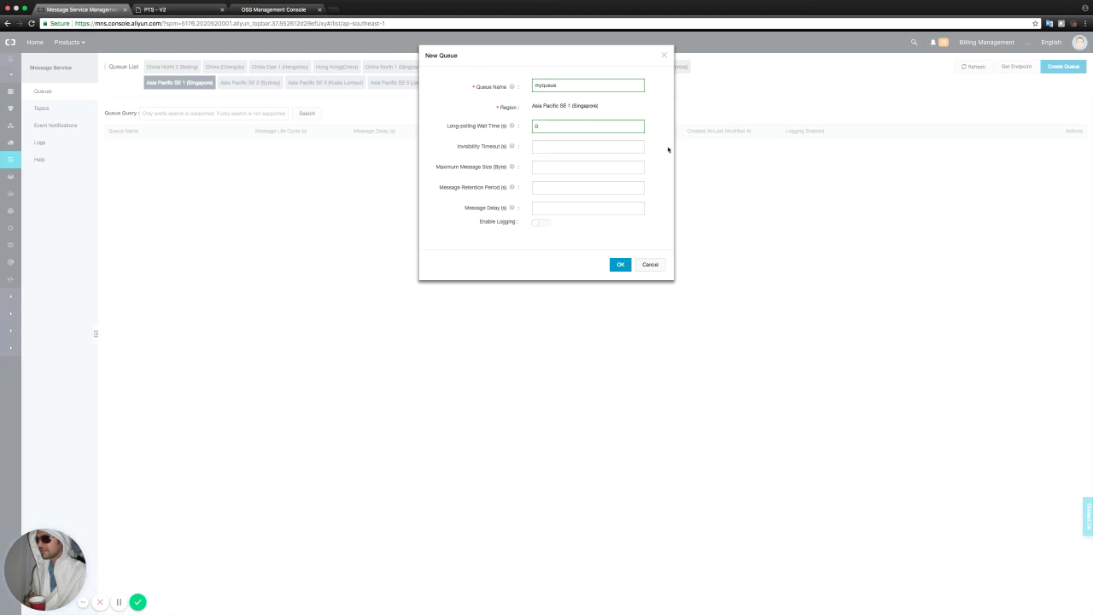
Set the queue's invisibility timeout to 1 second, maximum message size to 1024 bytes and message retention period to 300 seconds.
click(551, 145)
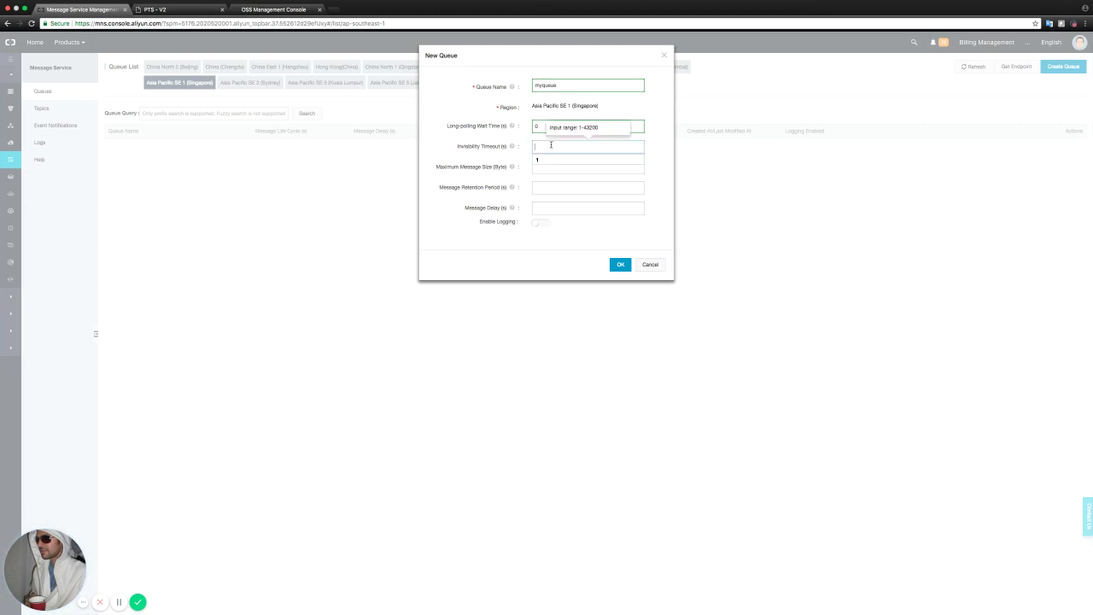
click(547, 161)
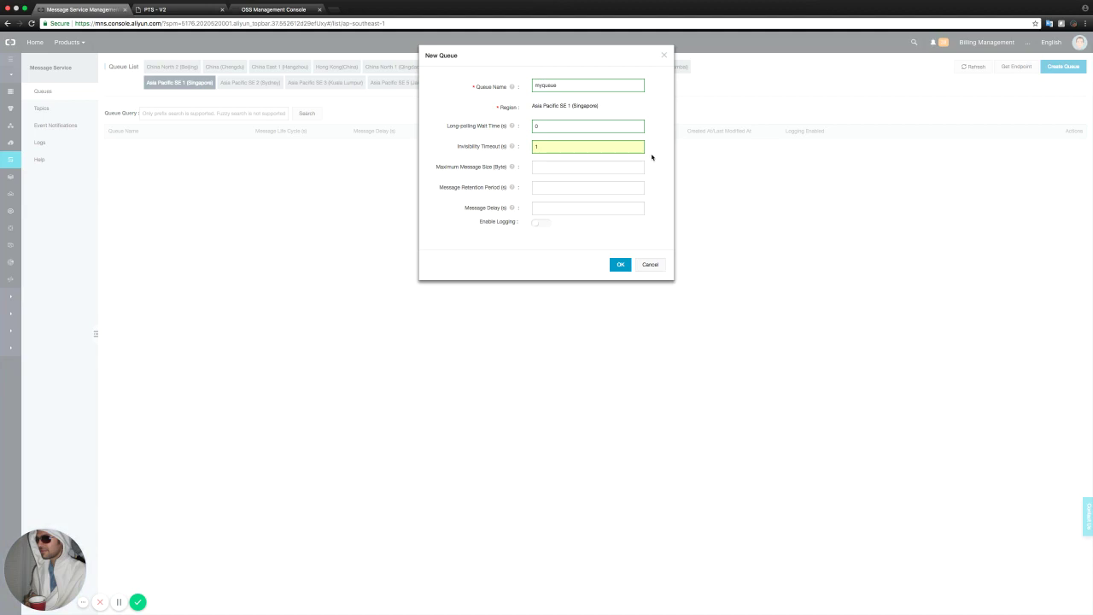
click(559, 168)
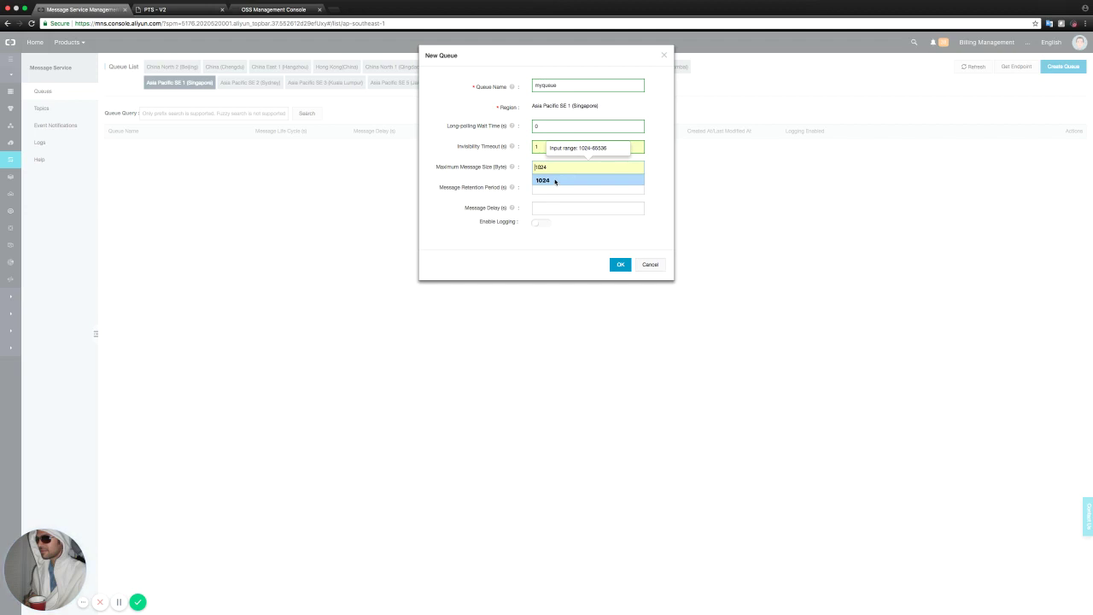
click(555, 181)
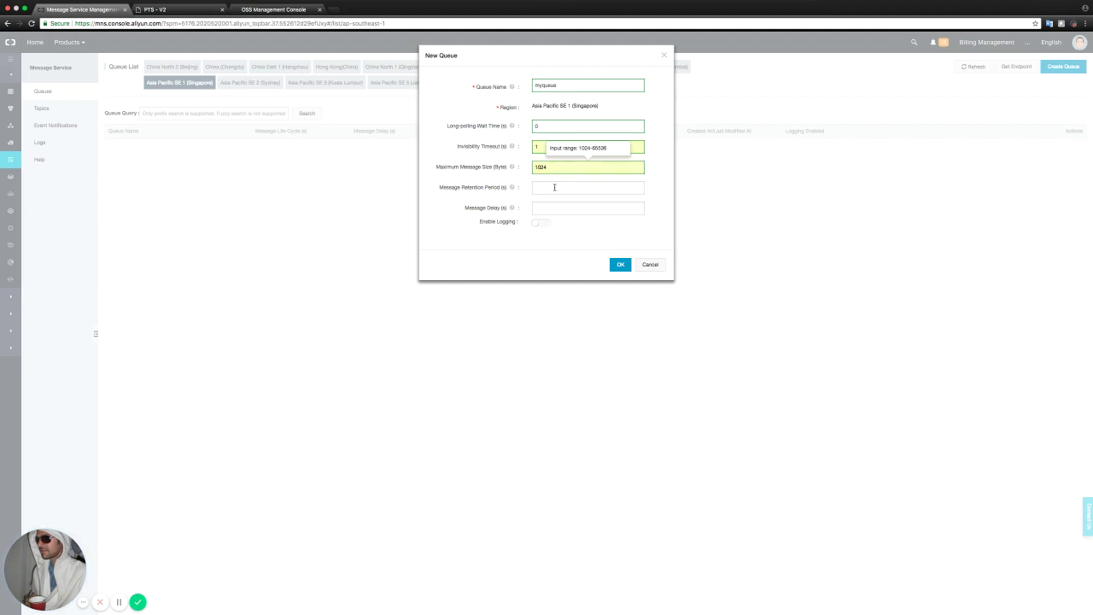
click(554, 187)
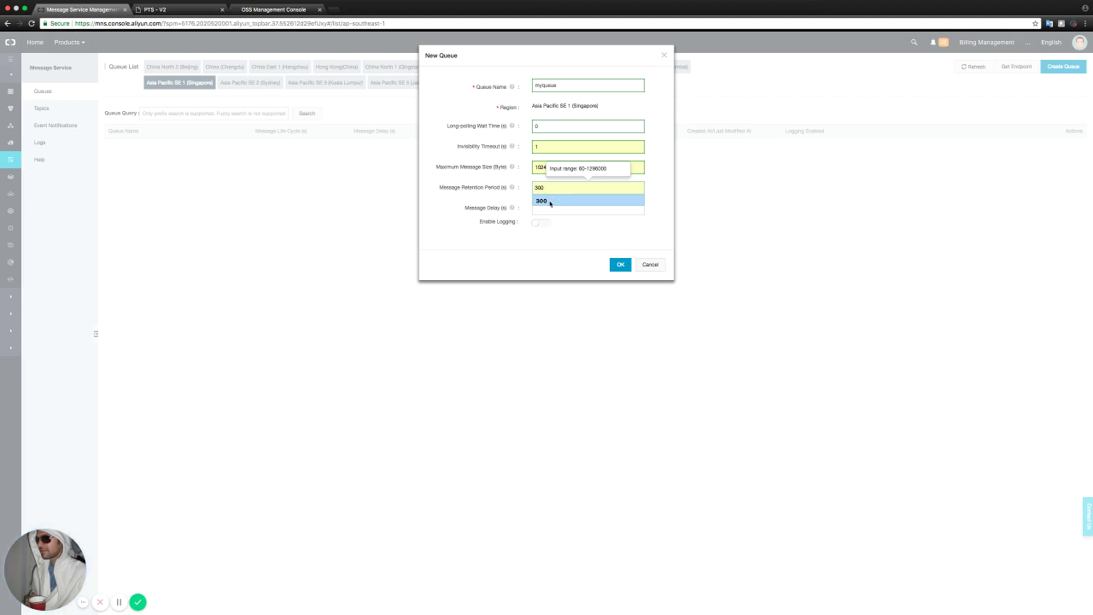
click(550, 202)
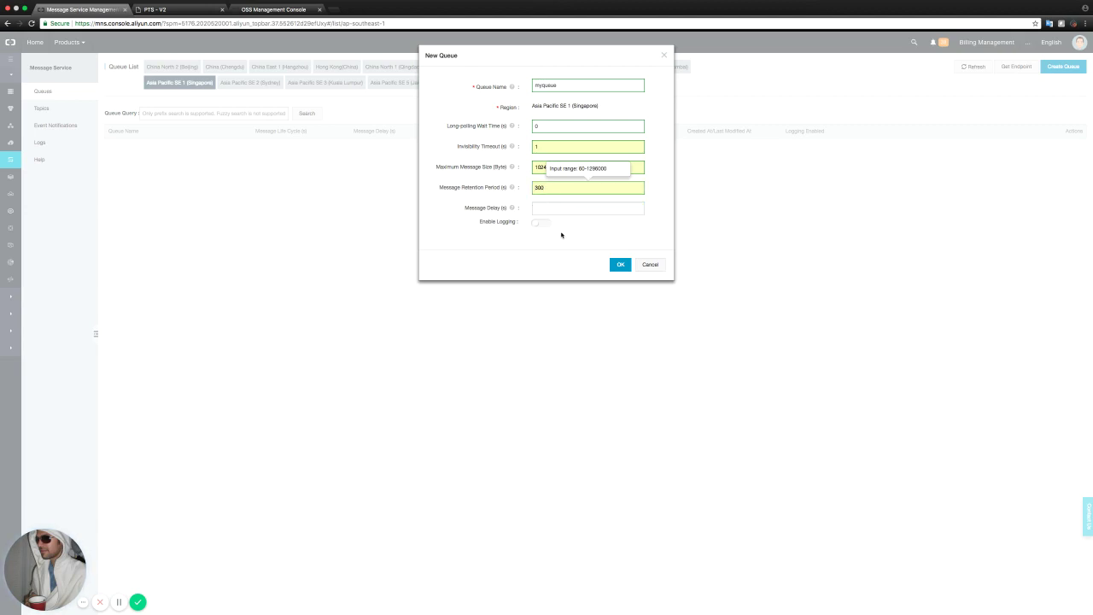
click(561, 236)
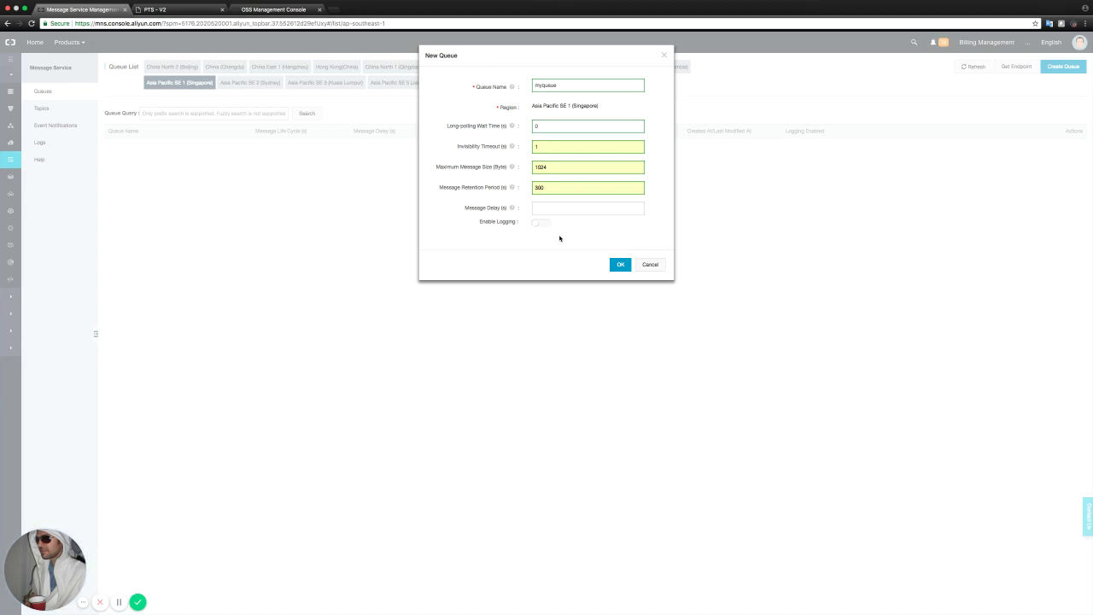
Set the message delay to 0 seconds and create the queue with logging enabled.
click(552, 207)
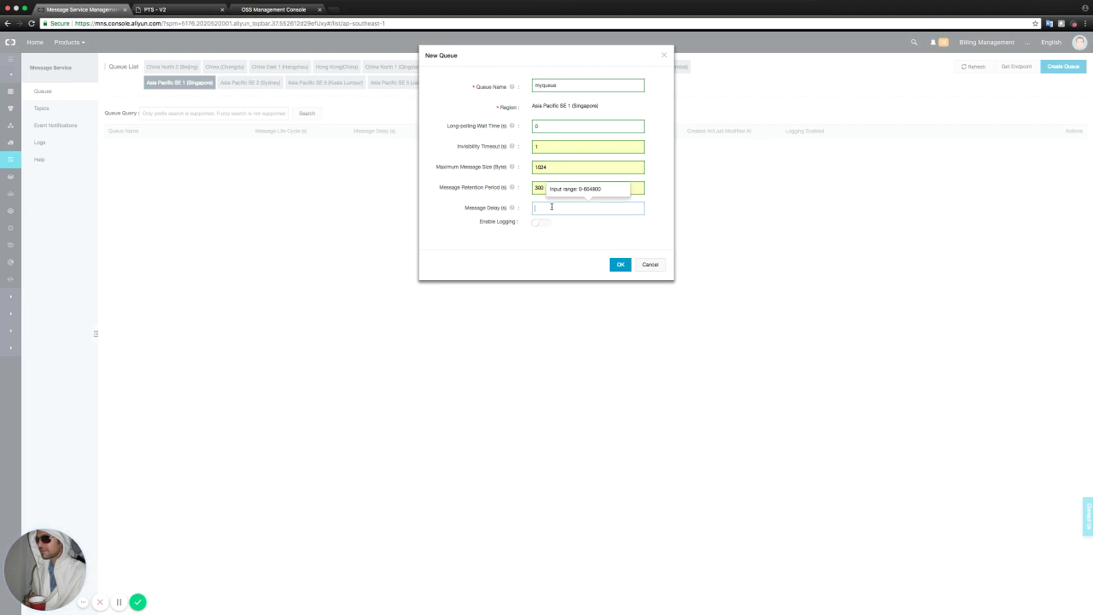
text(0)
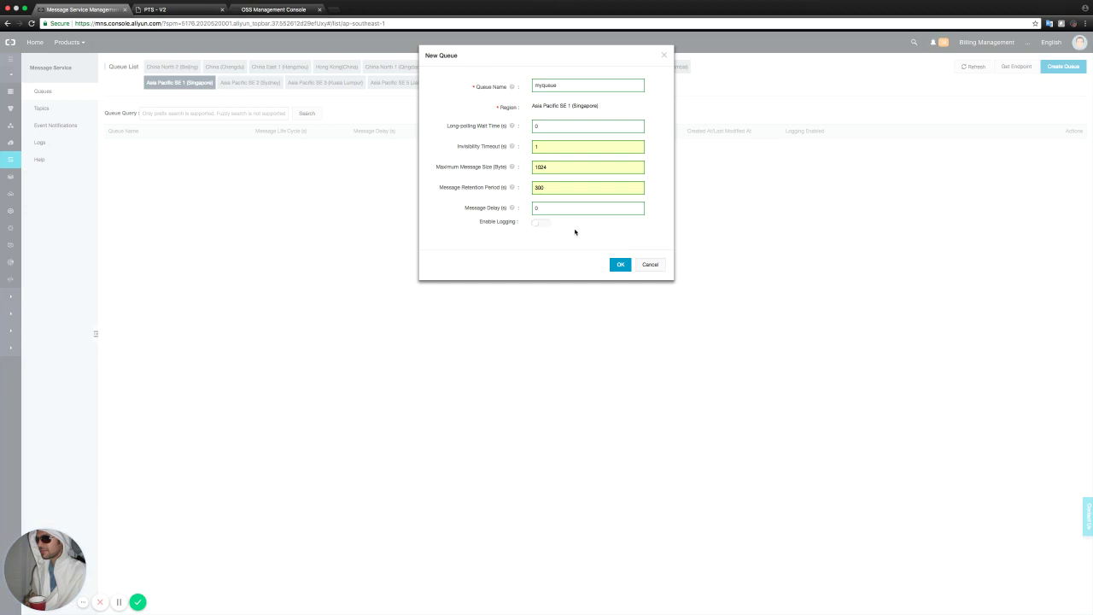
click(537, 224)
click(620, 264)
Check the logging bucket configuration for Asia Pacific SE 1 (Singapore) and return to the queue list.
click(55, 144)
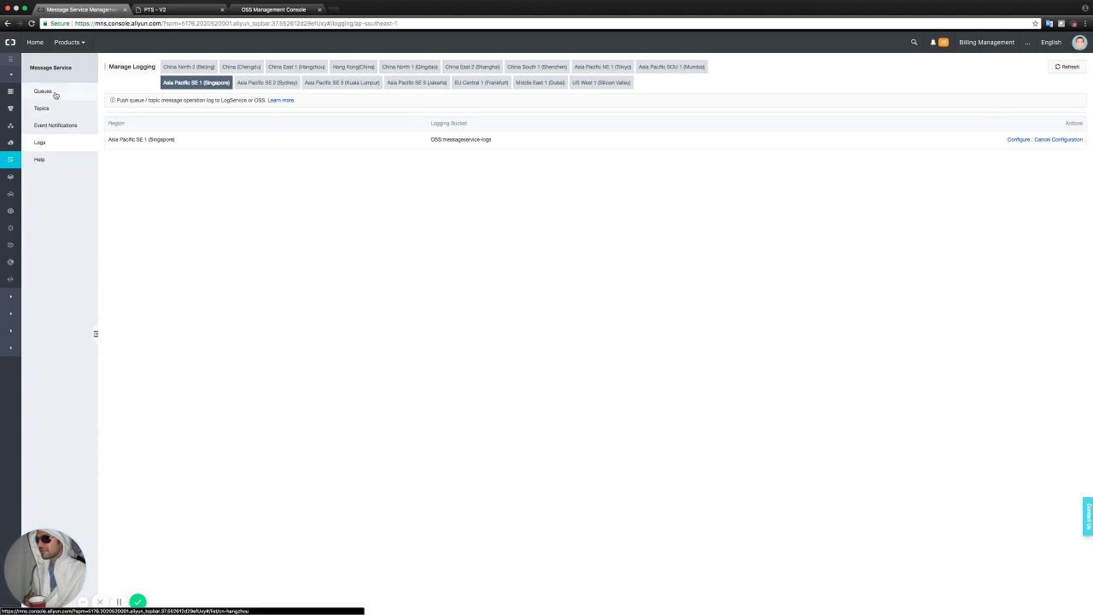
click(43, 92)
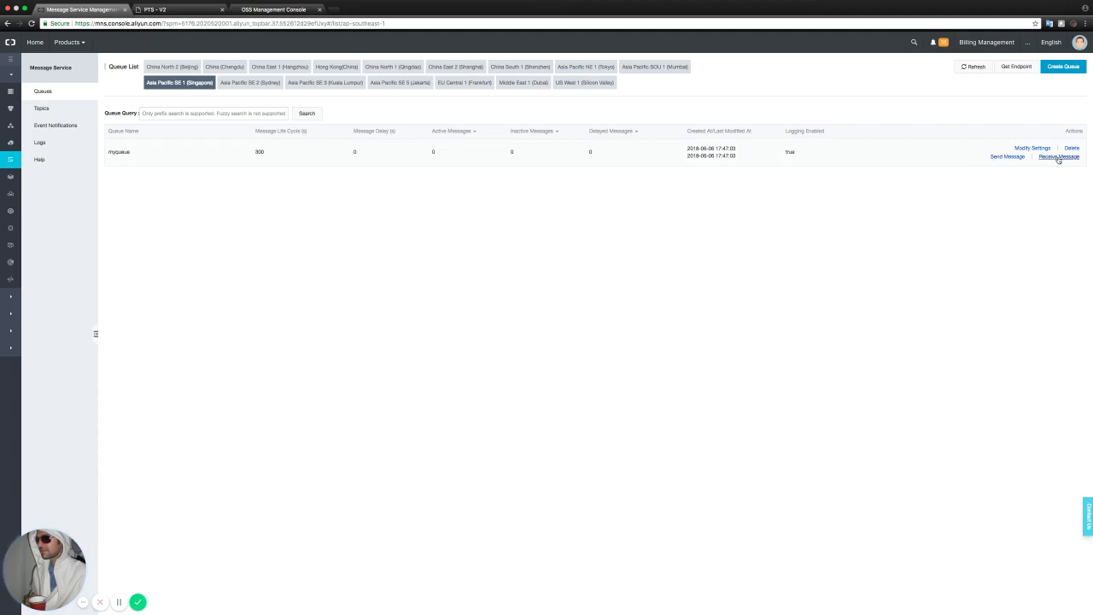
Send the message "this is my first message" to myqueue and refresh the queue list.
click(1009, 157)
click(528, 138)
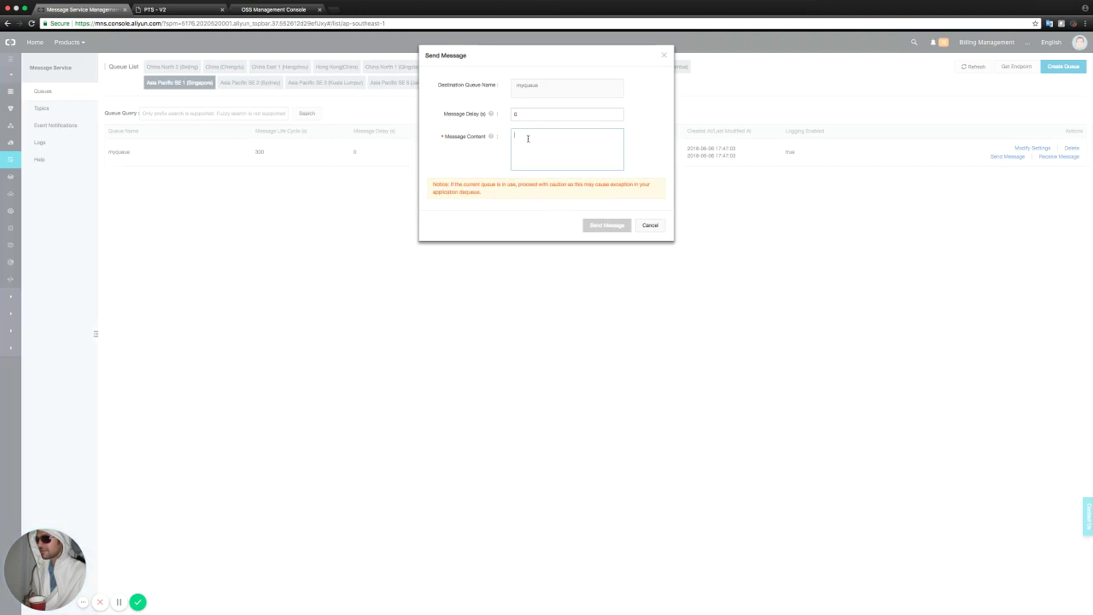
text(this is)
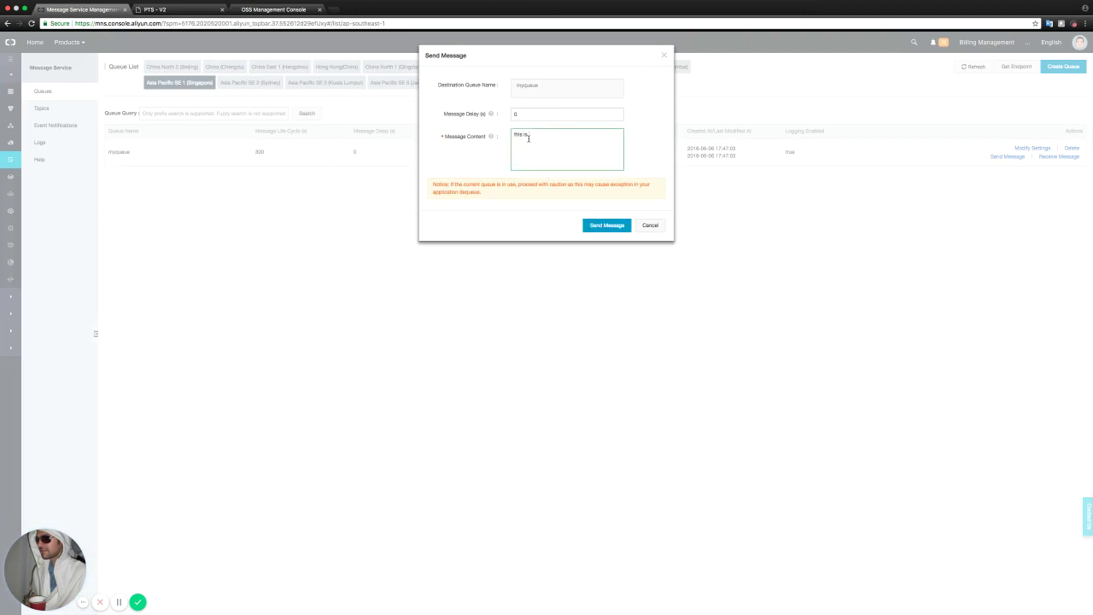
text( my first message)
click(608, 226)
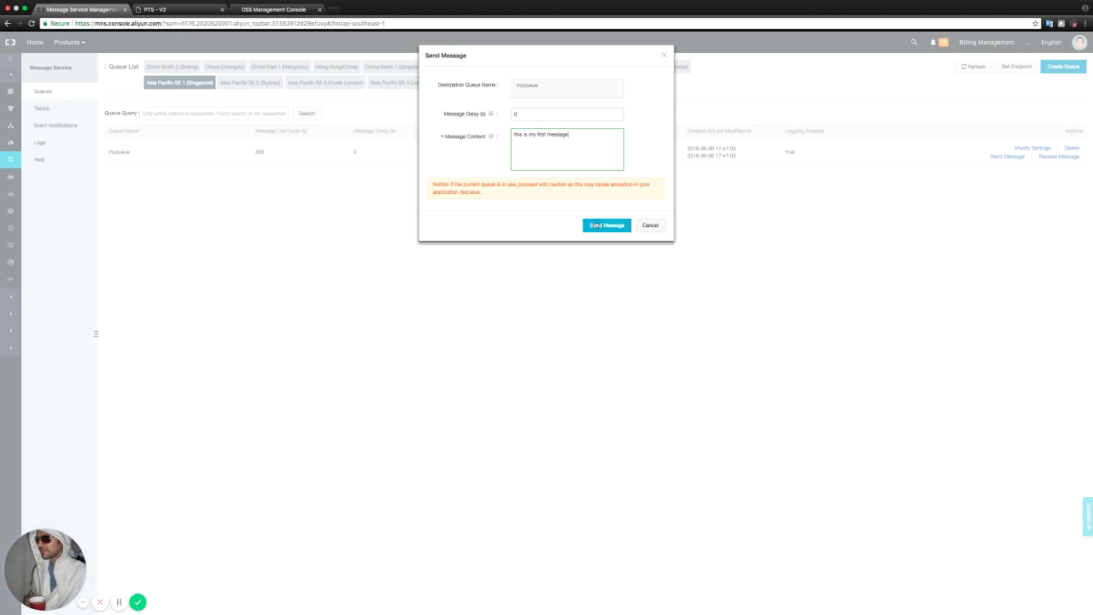
click(647, 228)
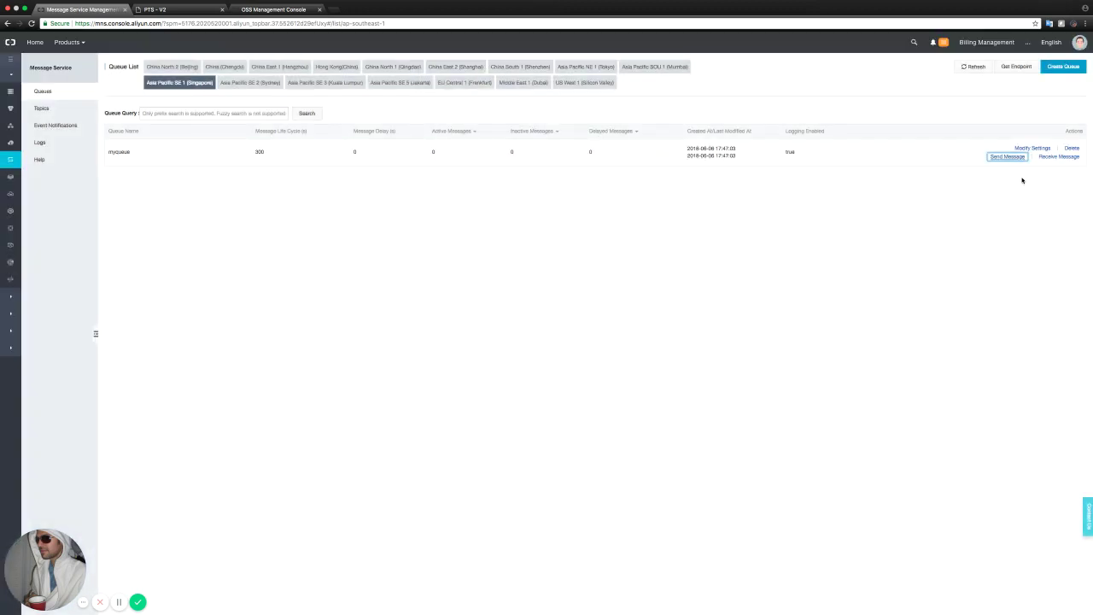
click(971, 68)
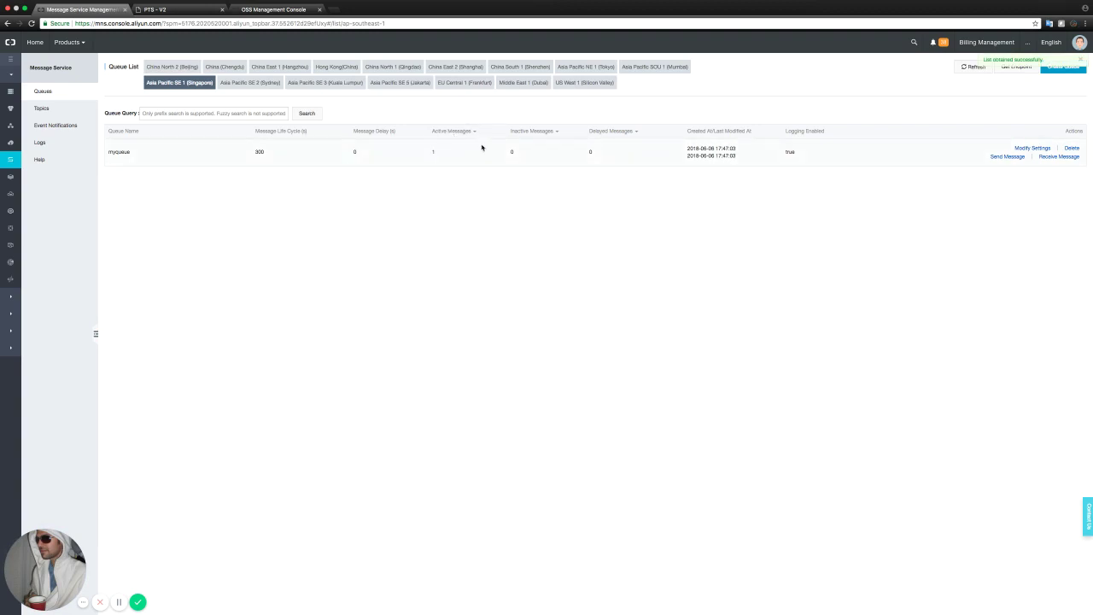
Receive the message from myqueue twice without deleting it, highlighting the message content each time.
click(1063, 157)
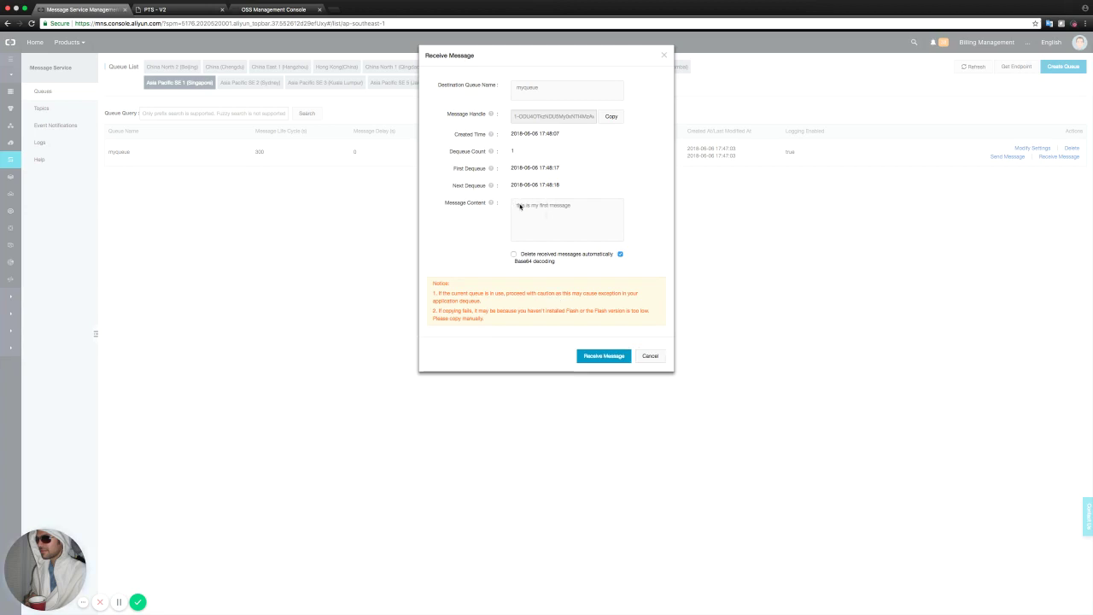
drag(516, 204, 584, 205)
click(634, 179)
click(608, 357)
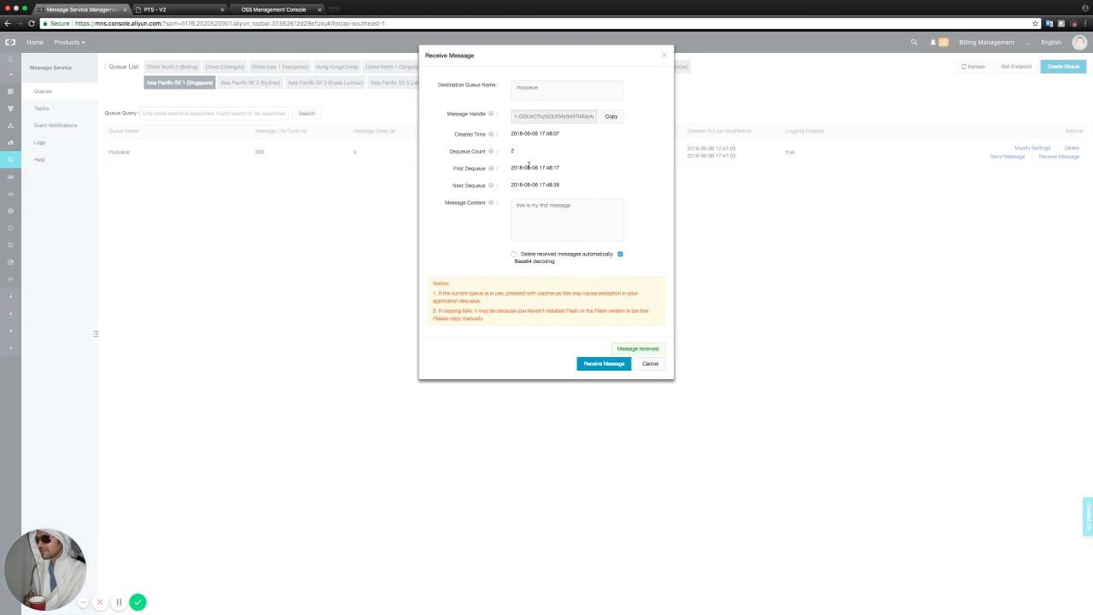
drag(516, 206, 572, 205)
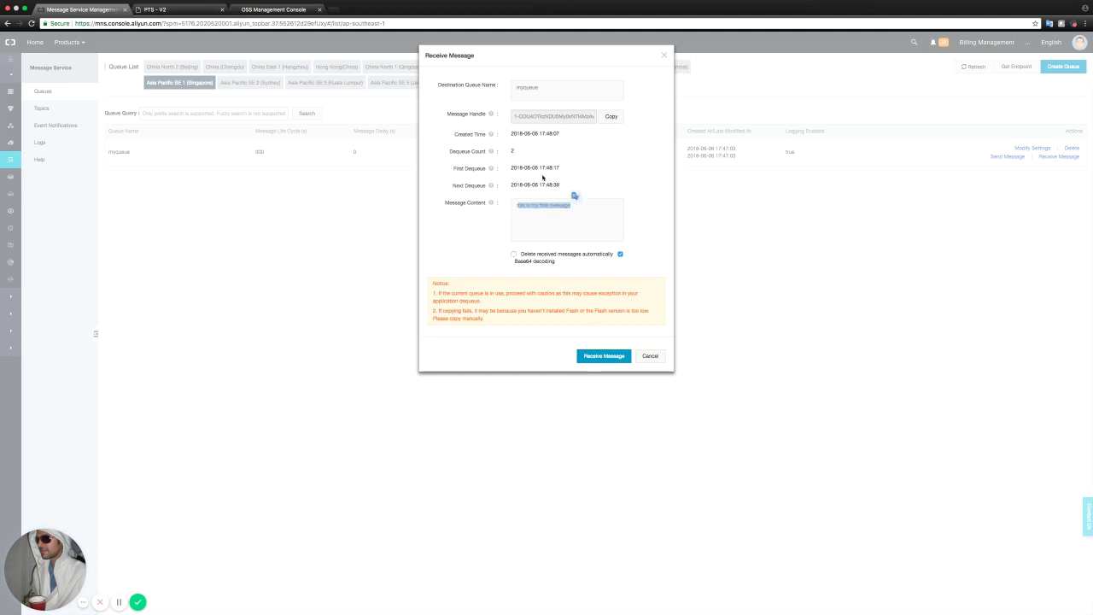
Close the received message details and open the topic list for Asia Pacific SE 1 (Singapore).
click(519, 157)
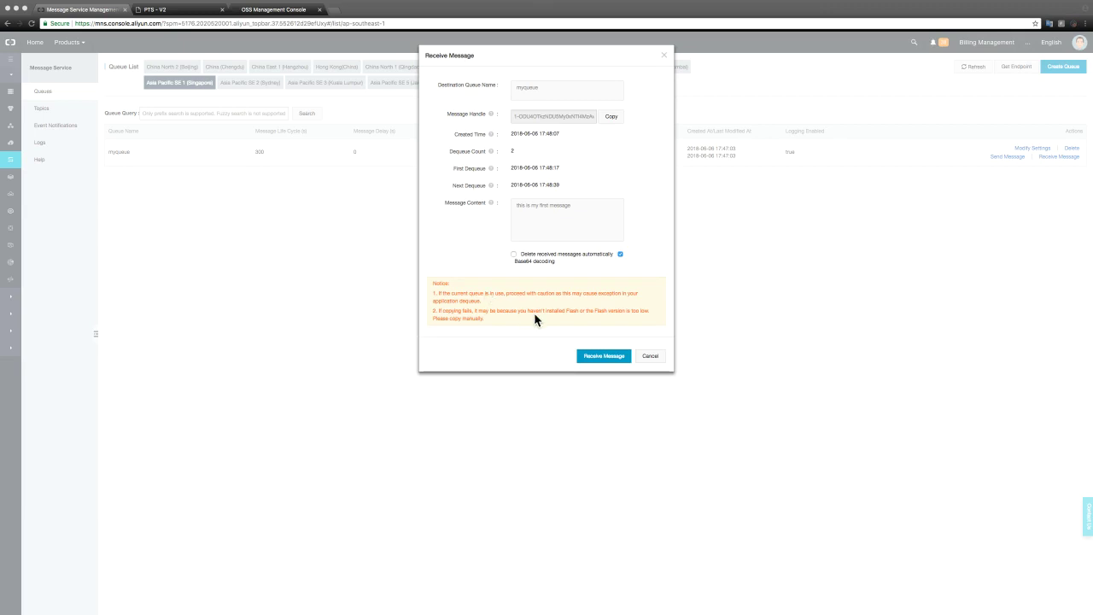
click(650, 355)
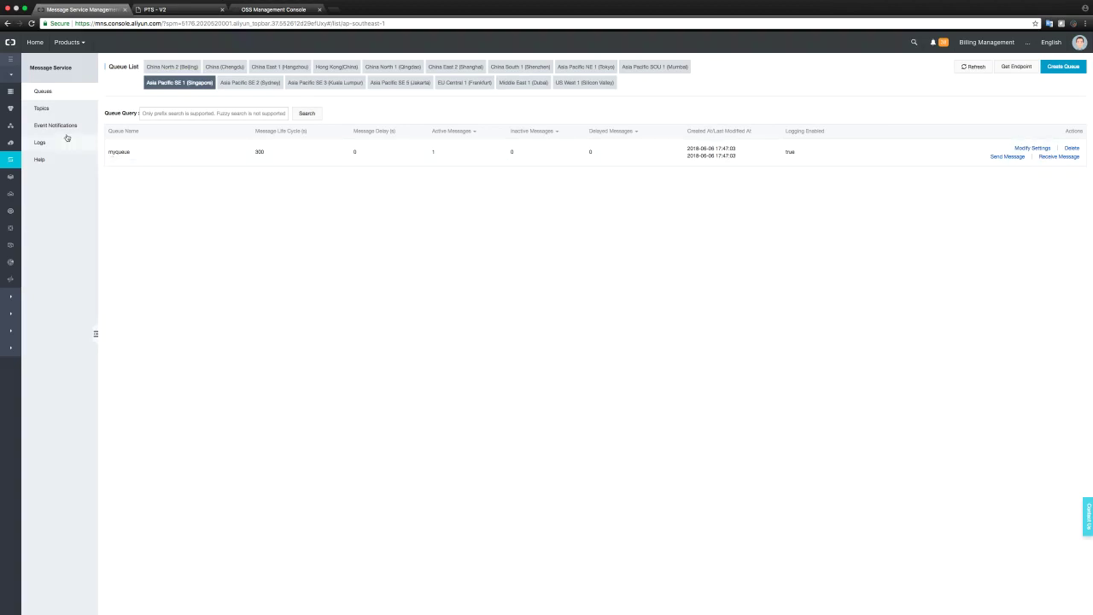
click(41, 109)
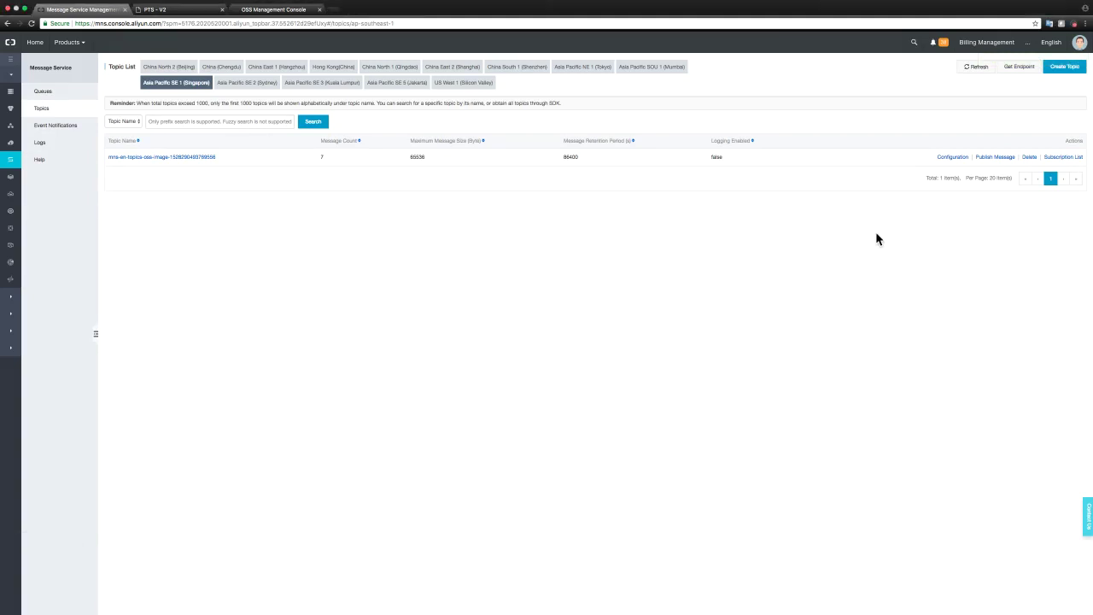
Create a topic named mytopic with a maximum message size of 1024 bytes and logging enabled.
click(1061, 68)
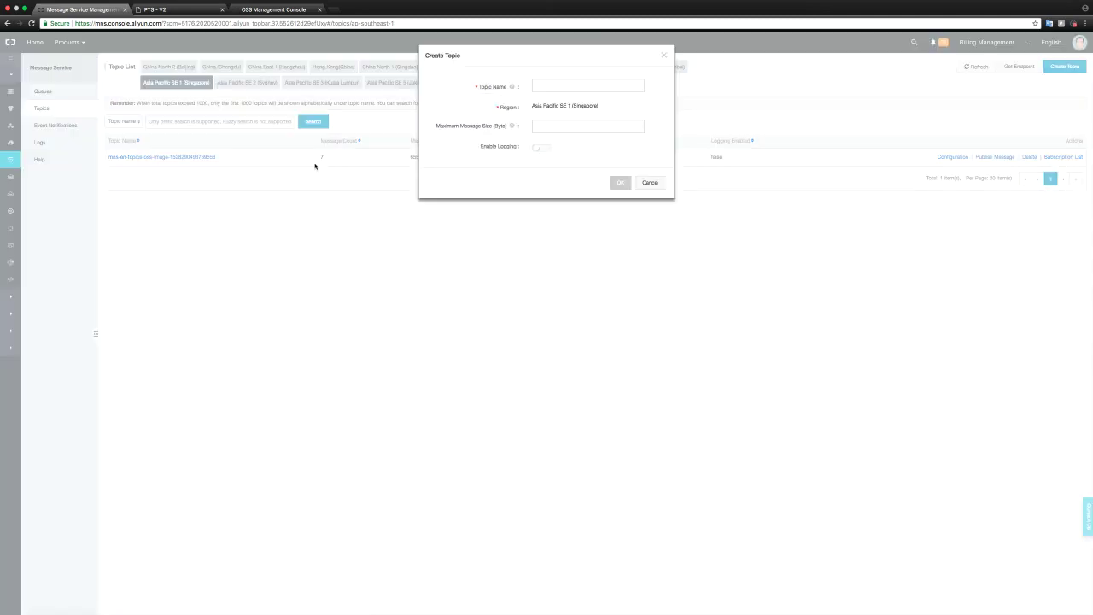
click(575, 86)
text(mytopic)
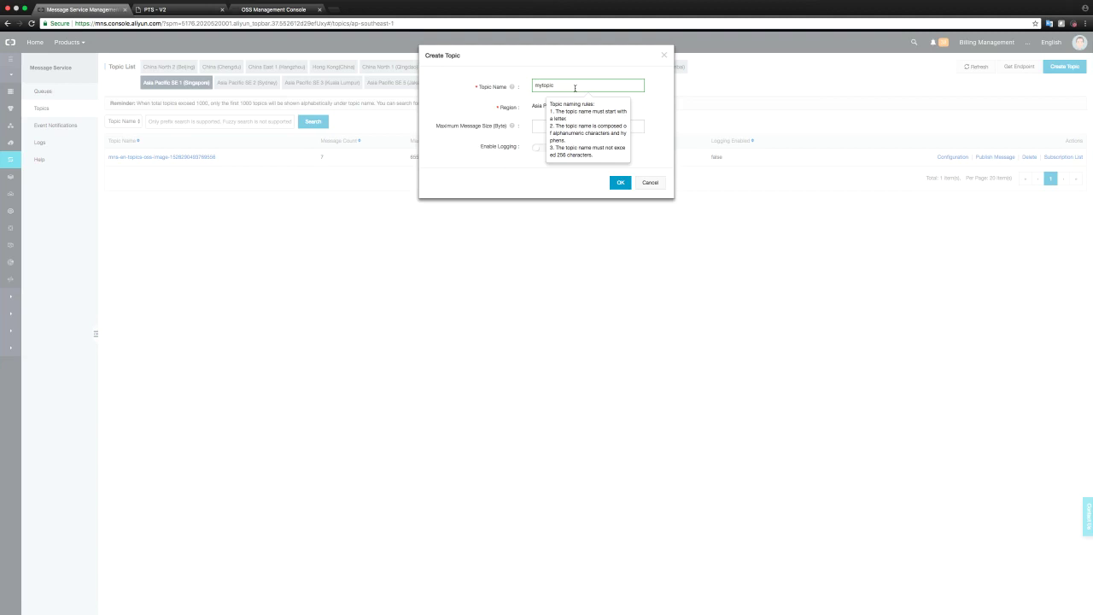
click(549, 125)
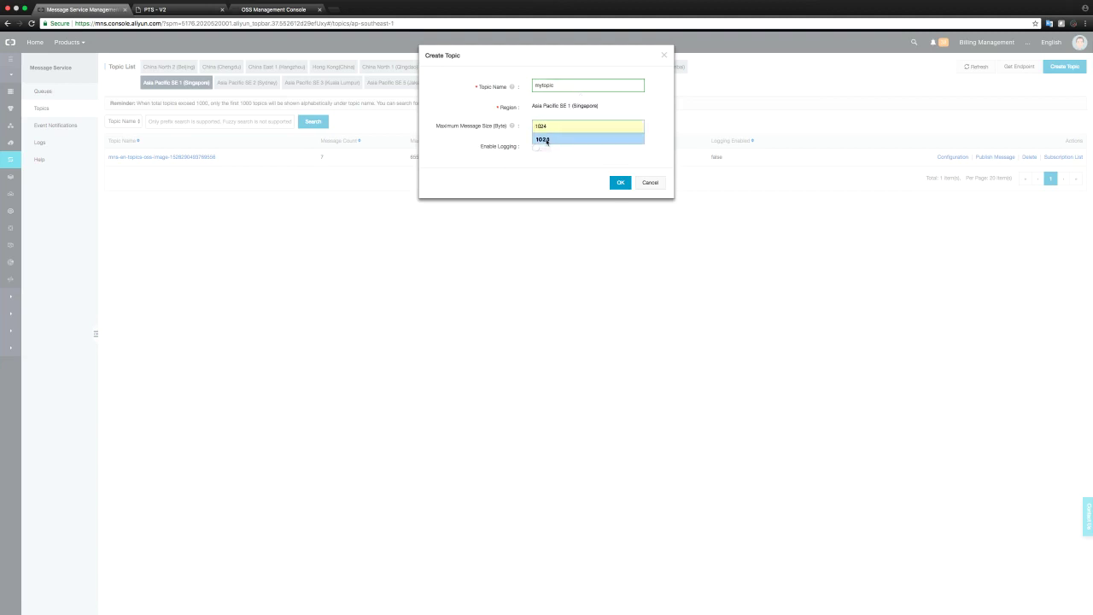
click(546, 140)
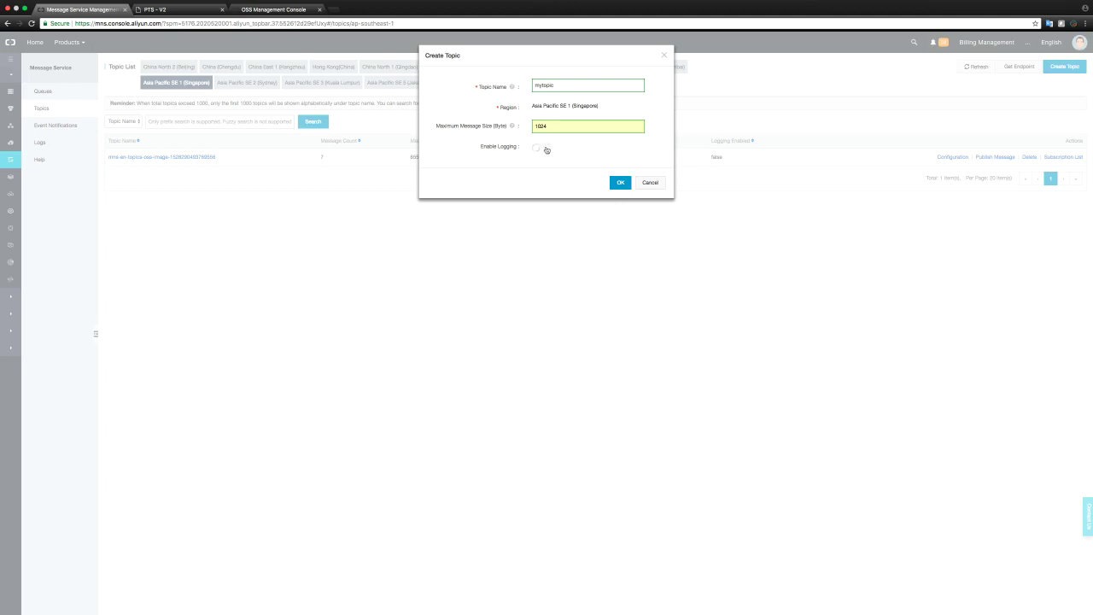
click(542, 148)
click(619, 182)
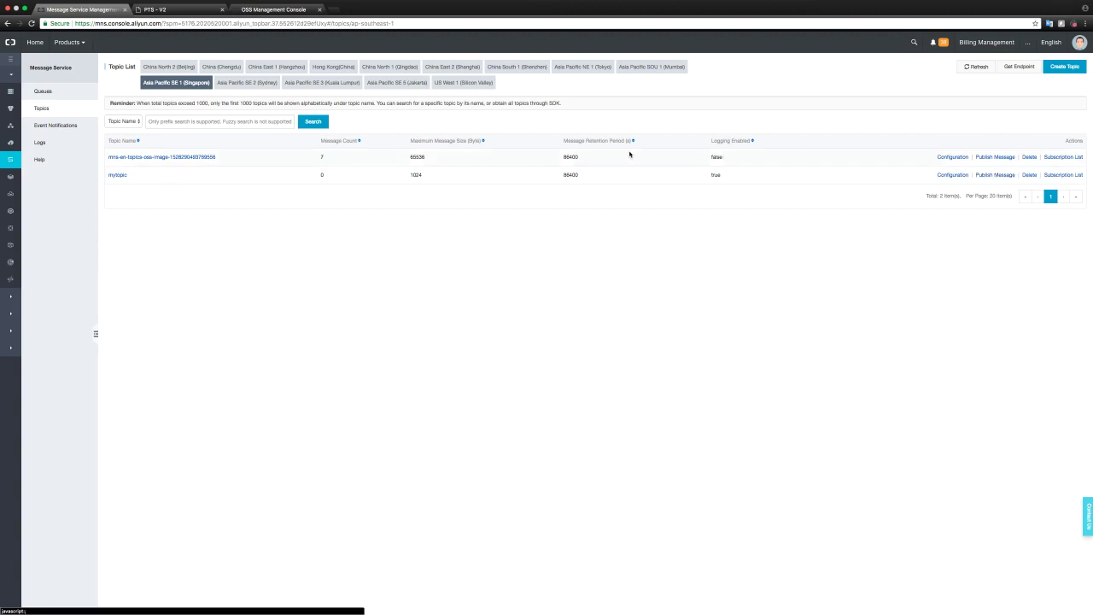
Start a new subscription on mytopic with the HTTP push type and name it httpsub.
click(117, 175)
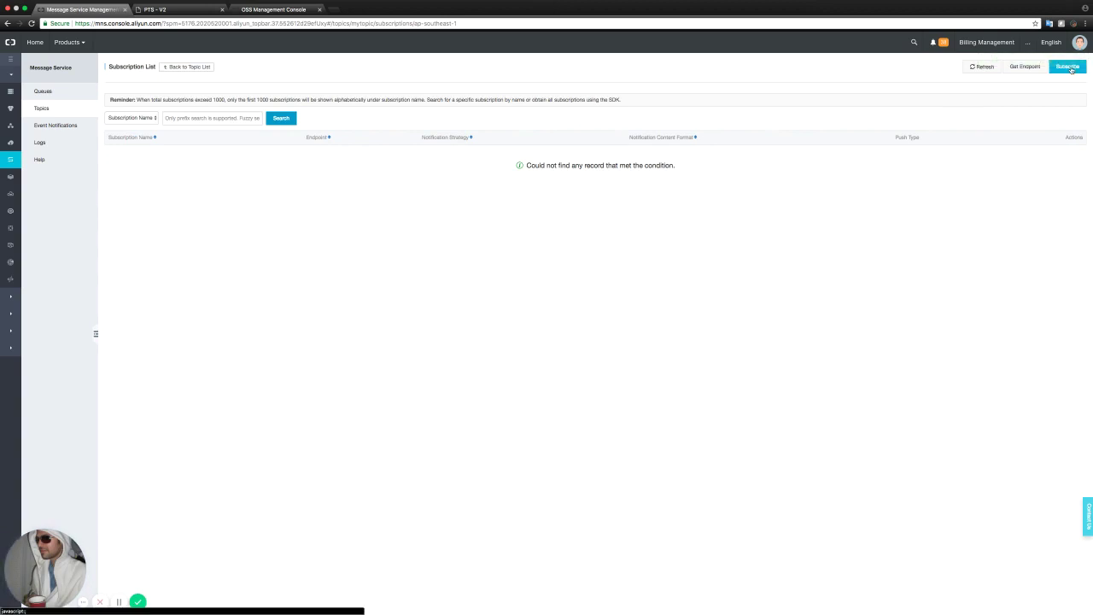
click(1067, 66)
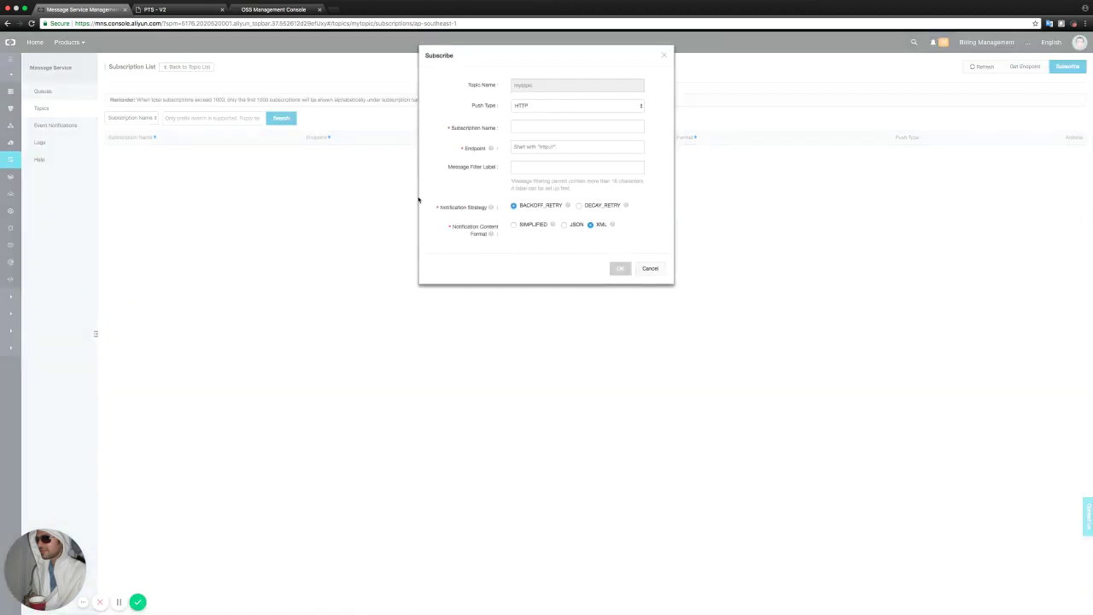
click(529, 108)
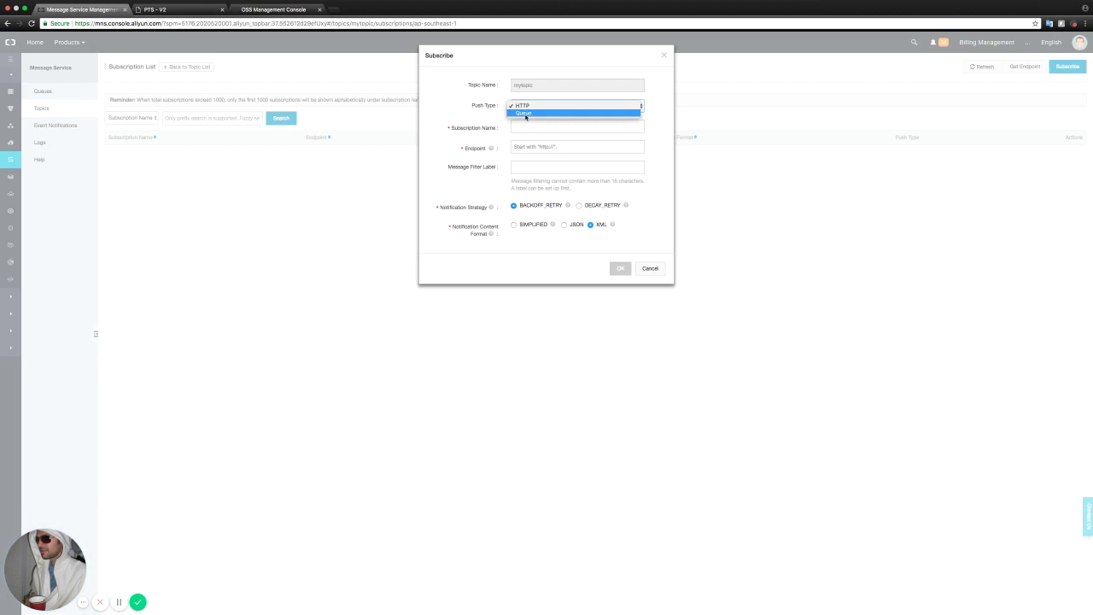
click(491, 125)
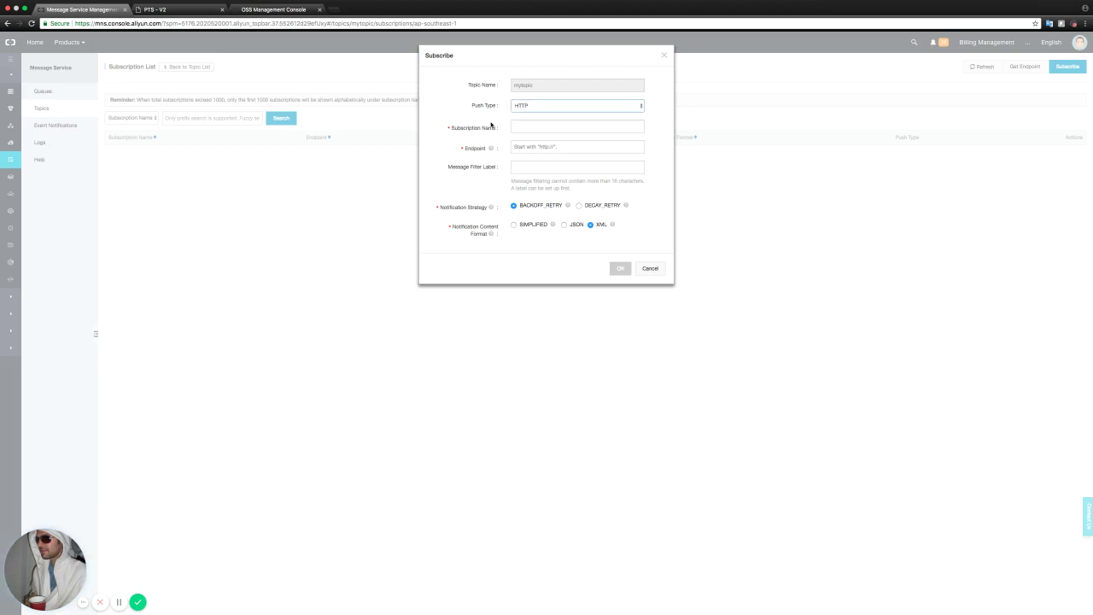
click(537, 128)
text(Httpsub)
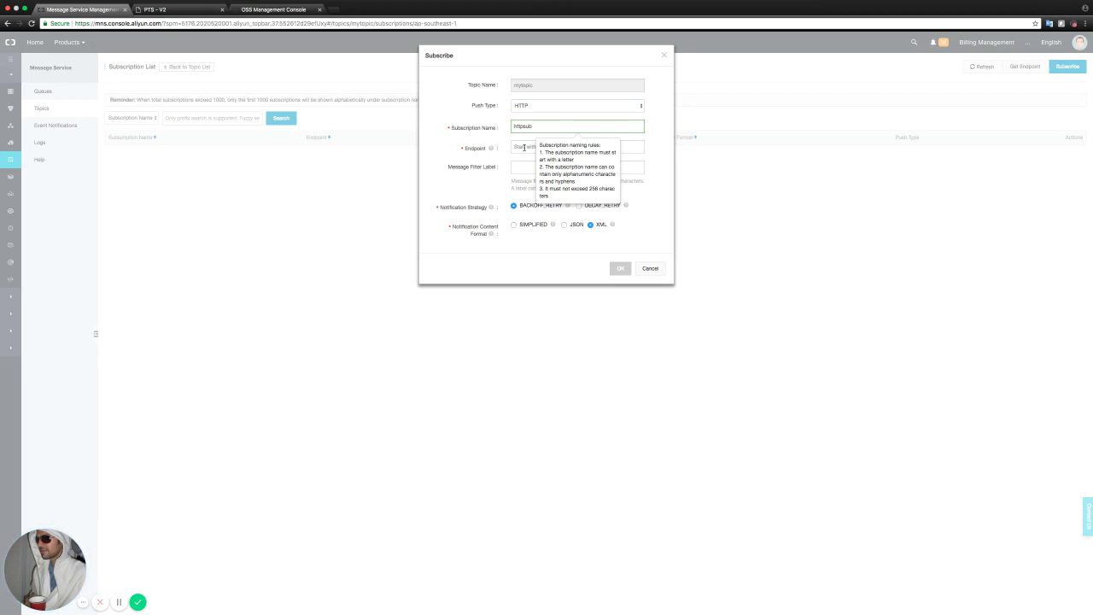
click(524, 147)
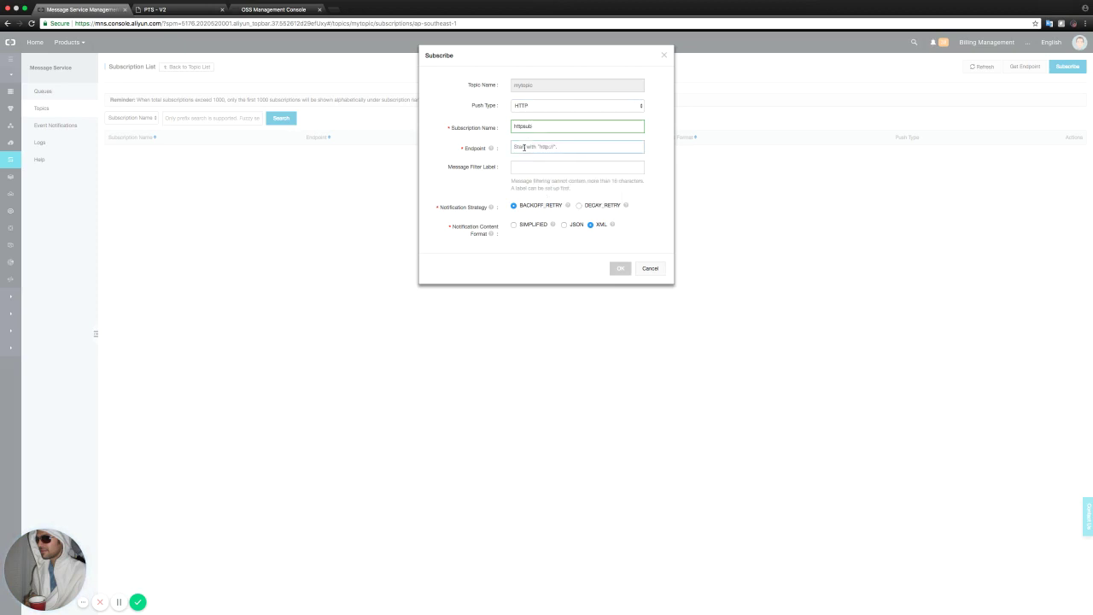
click(166, 10)
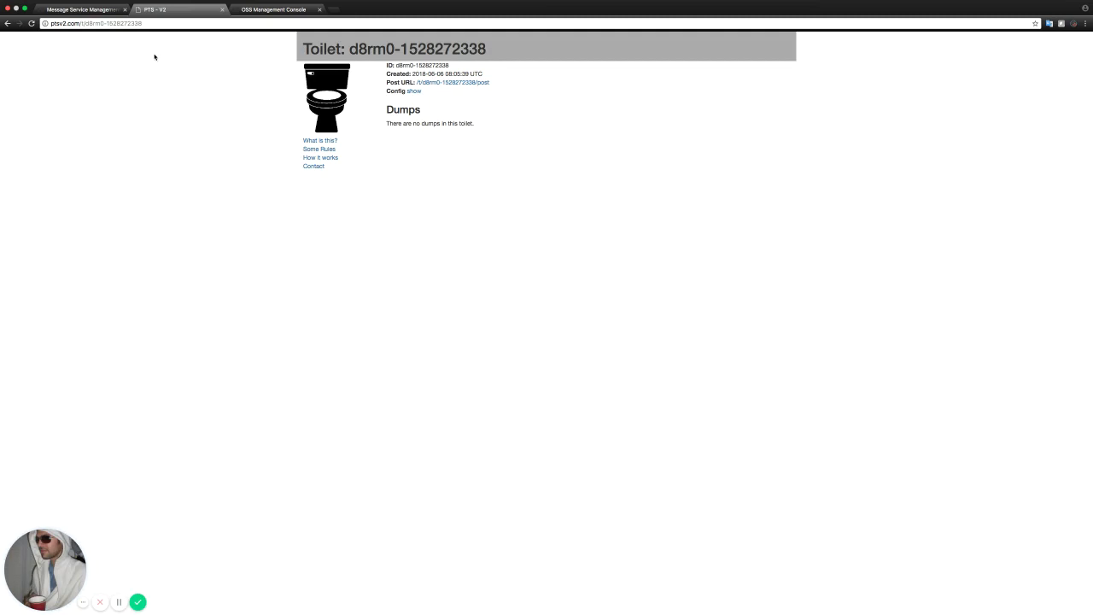
click(151, 26)
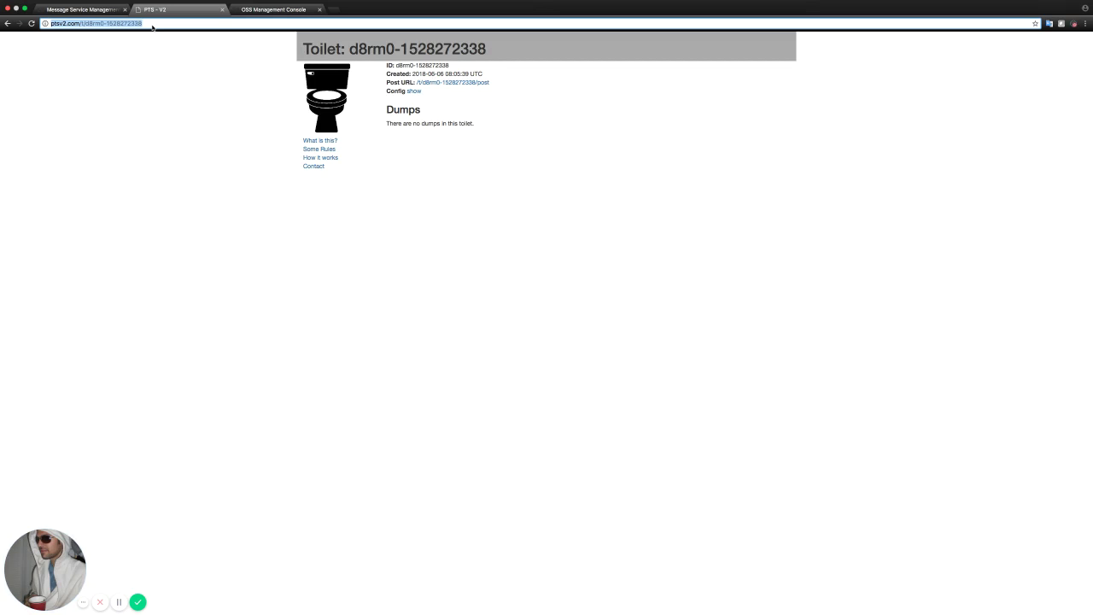
click(109, 10)
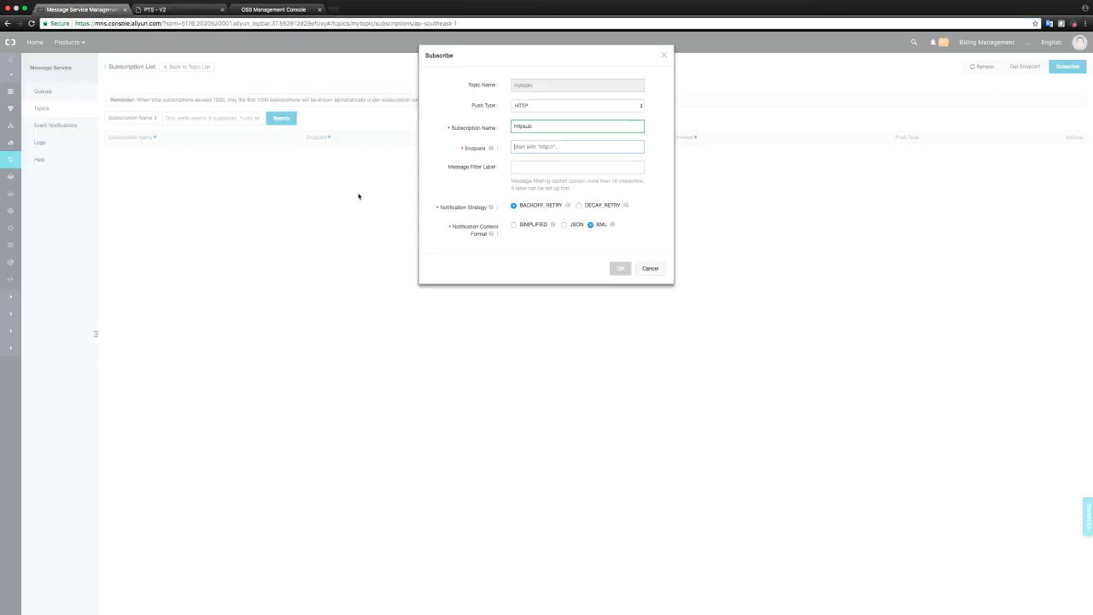
click(535, 145)
key(ctrl+v)
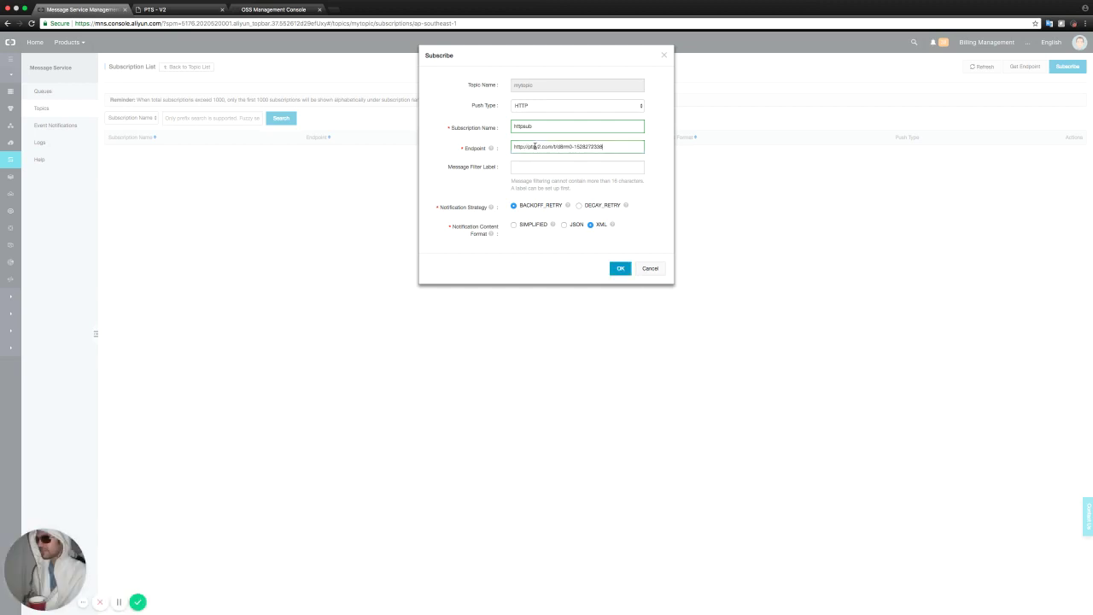
text(/post)
Set the notification content format to JSON, leave the message filter label empty, and create the httpsub subscription.
click(524, 171)
click(564, 225)
click(619, 268)
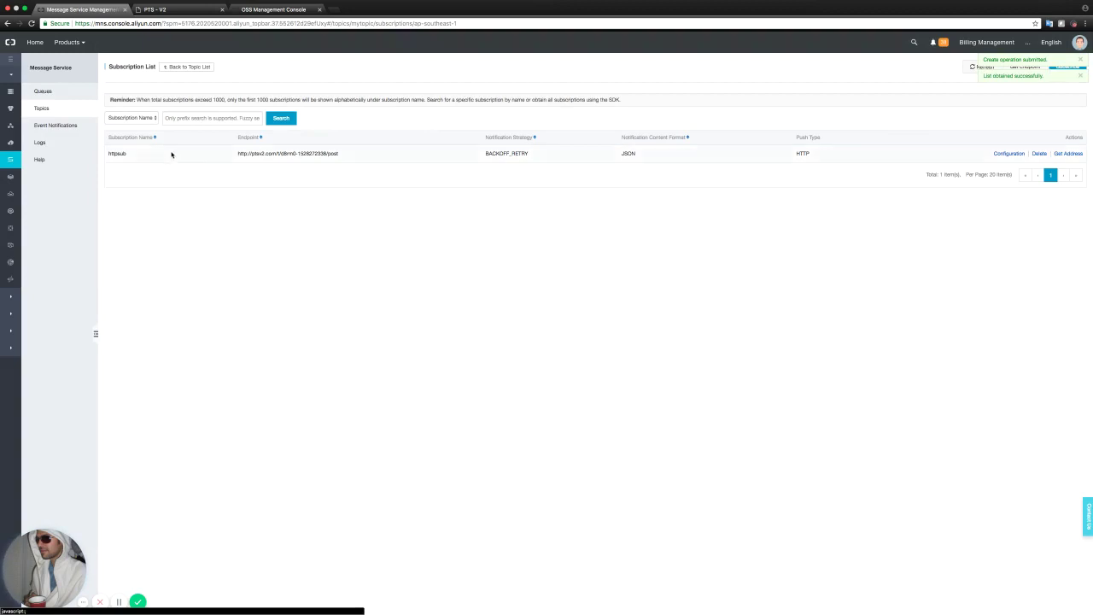
Add a Queue subscription named queuesub to mytopic with myqueue as its endpoint, keeping BACKOFF_RETRY and the SIMPLIFIED format.
click(1081, 66)
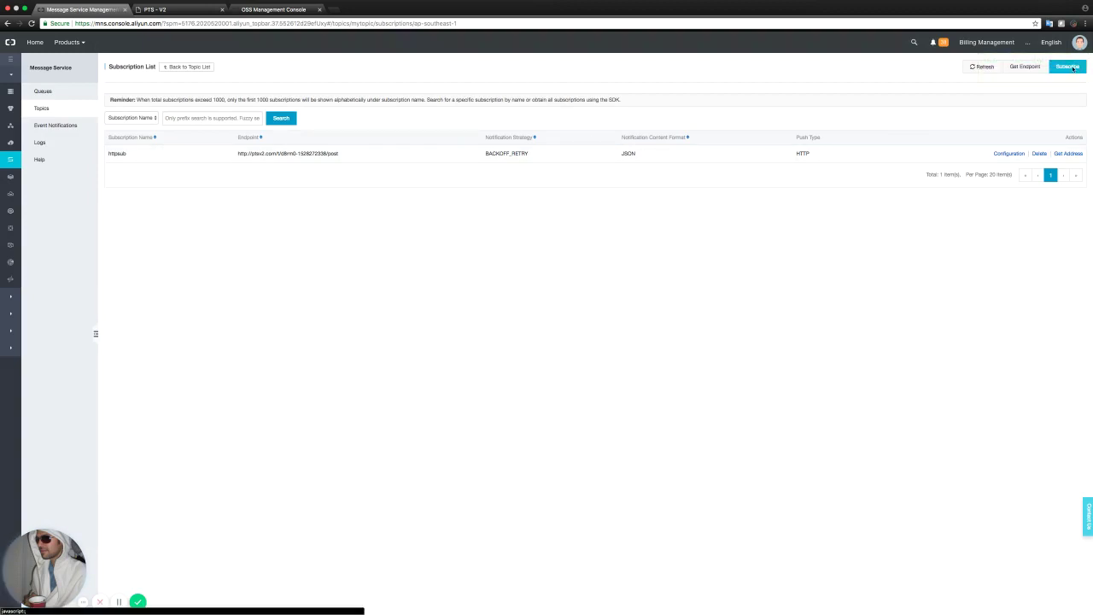
click(534, 105)
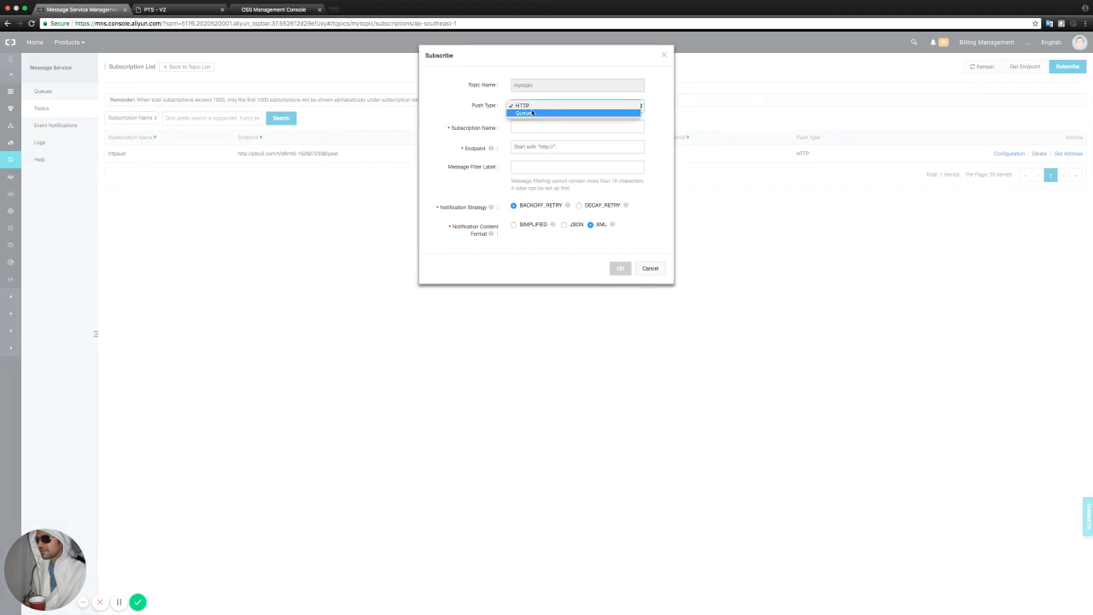
click(534, 115)
click(530, 146)
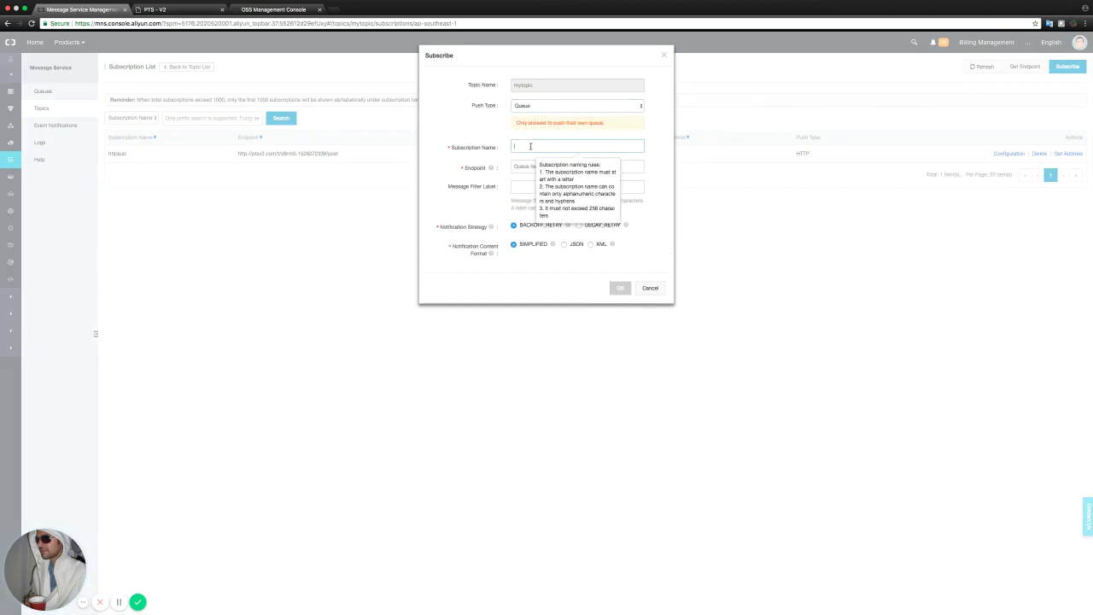
text(queuesub)
key(Tab)
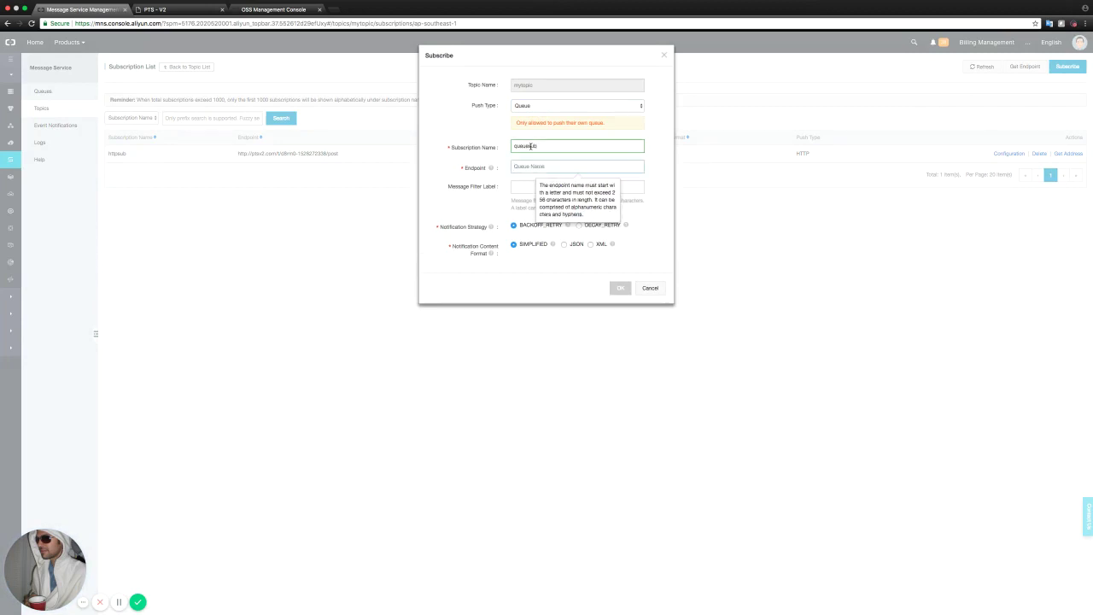
text(myqueue)
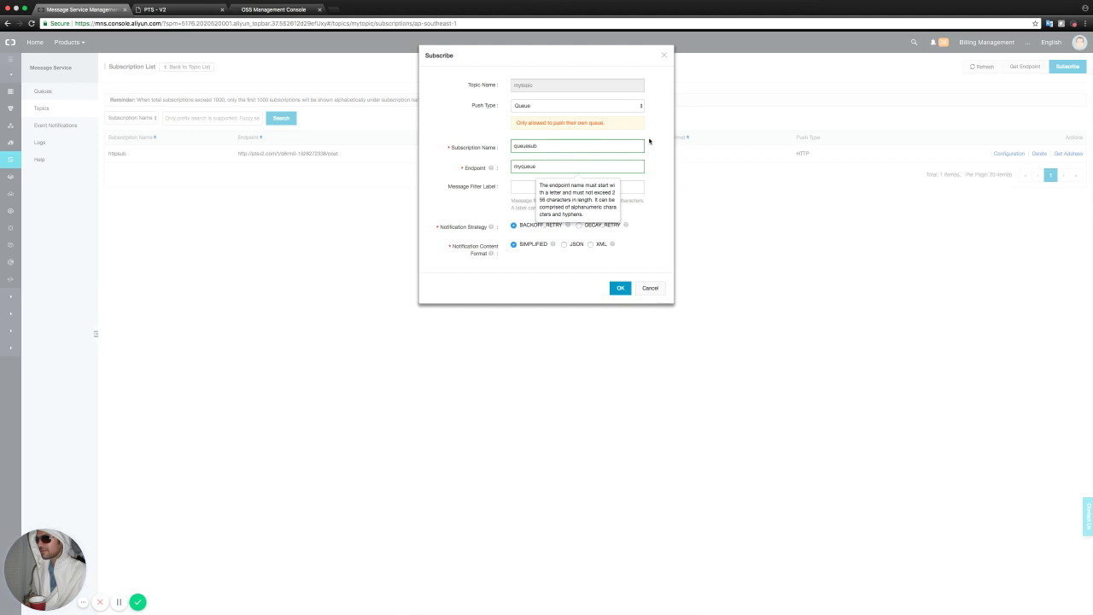
click(649, 141)
click(539, 189)
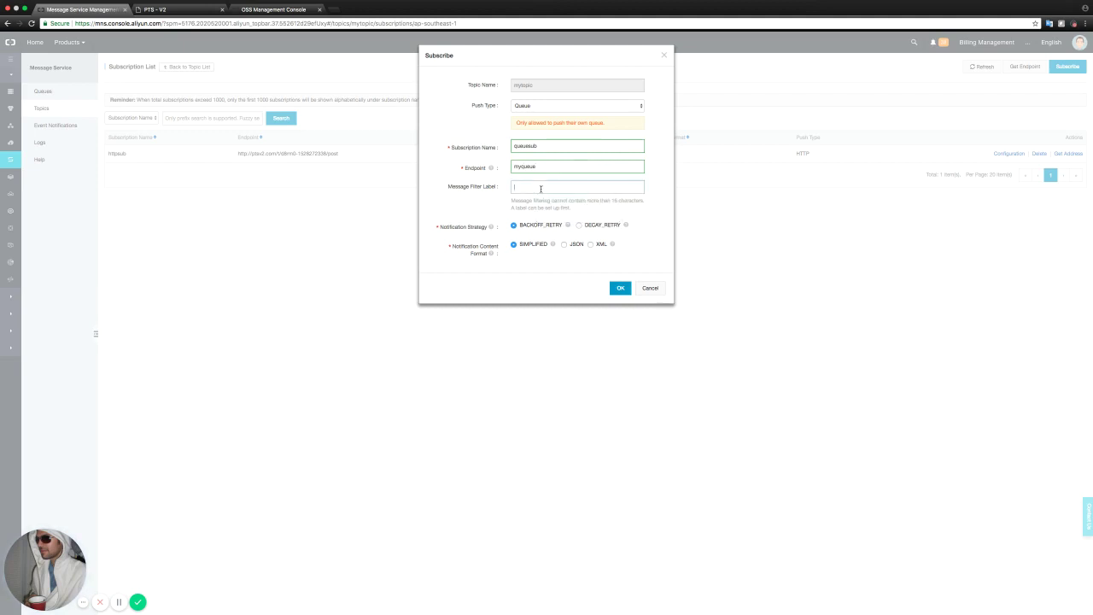
click(620, 288)
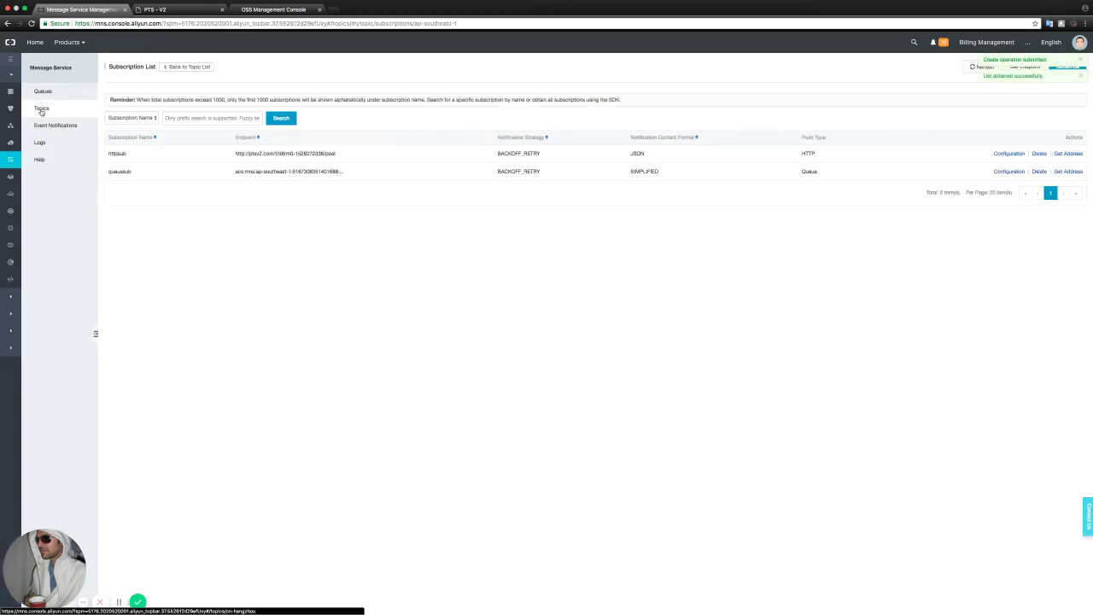
Publish the message "this is my second message" to mytopic.
click(41, 107)
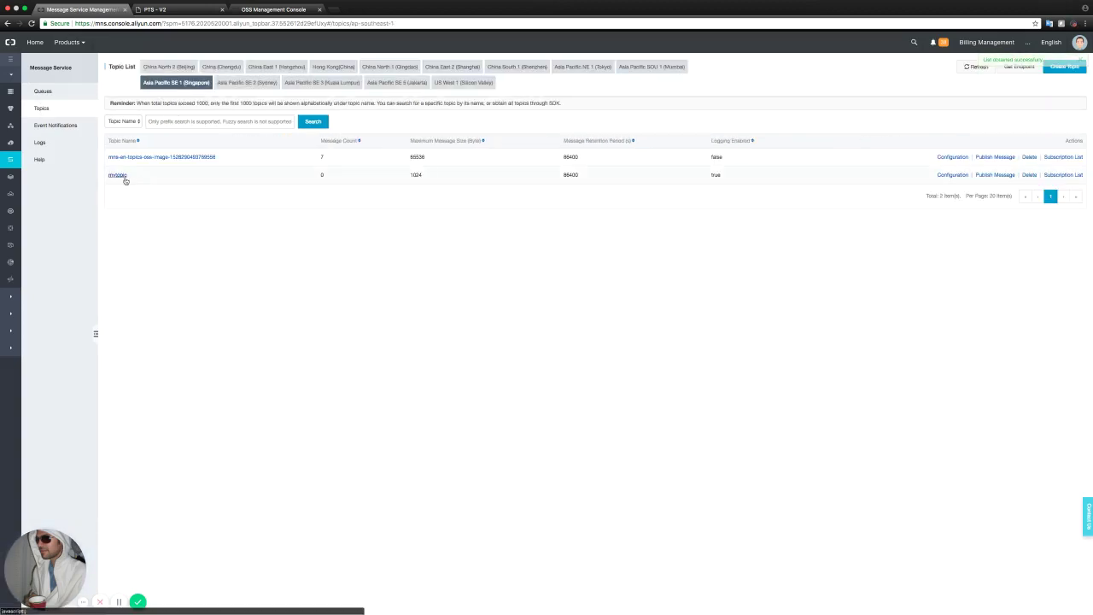
click(996, 175)
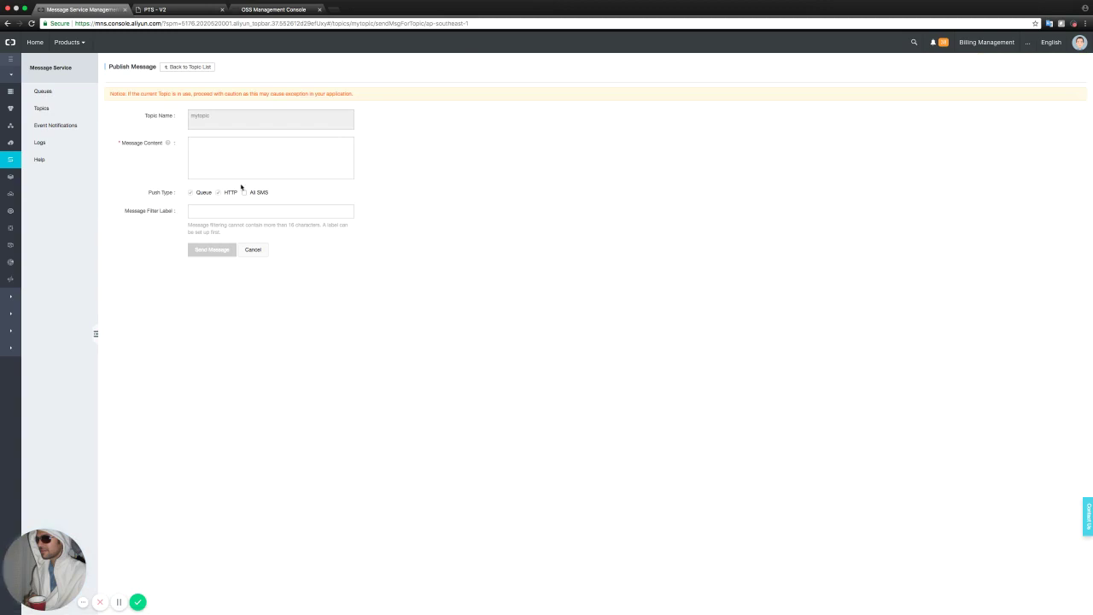
click(226, 162)
text(this is my)
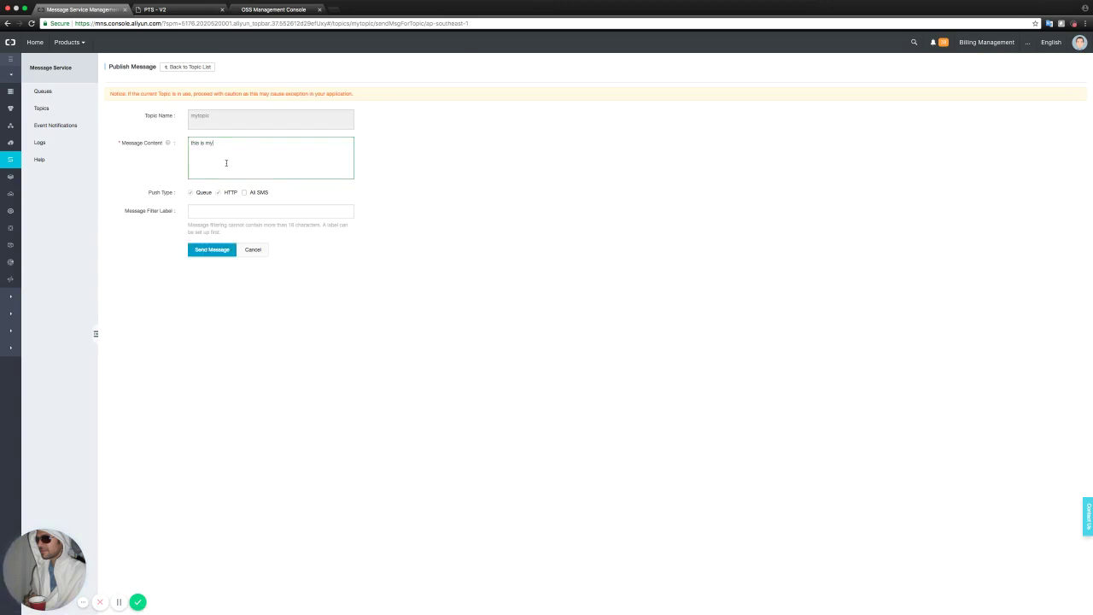
text( second m)
key(BackSpace)
key(BackSpace)
key(BackSpace)
key(BackSpace)
key(BackSpace)
key(BackSpace)
key(BackSpace)
key(BackSpace)
text(second message)
click(212, 249)
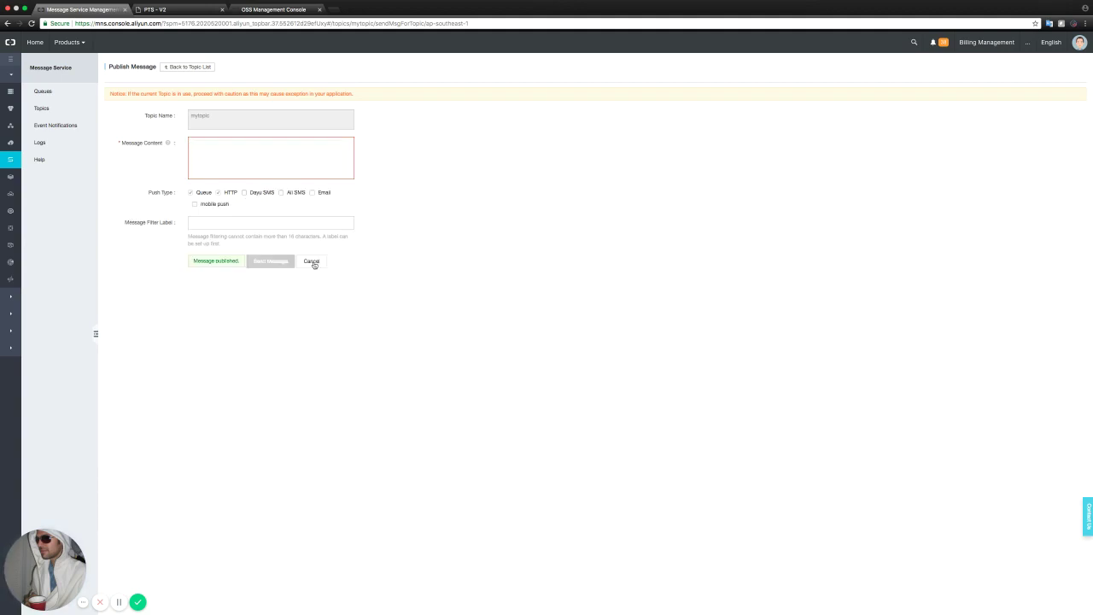
Reload the PTS page, view the newest dump, and highlight the message text in its post body.
click(175, 10)
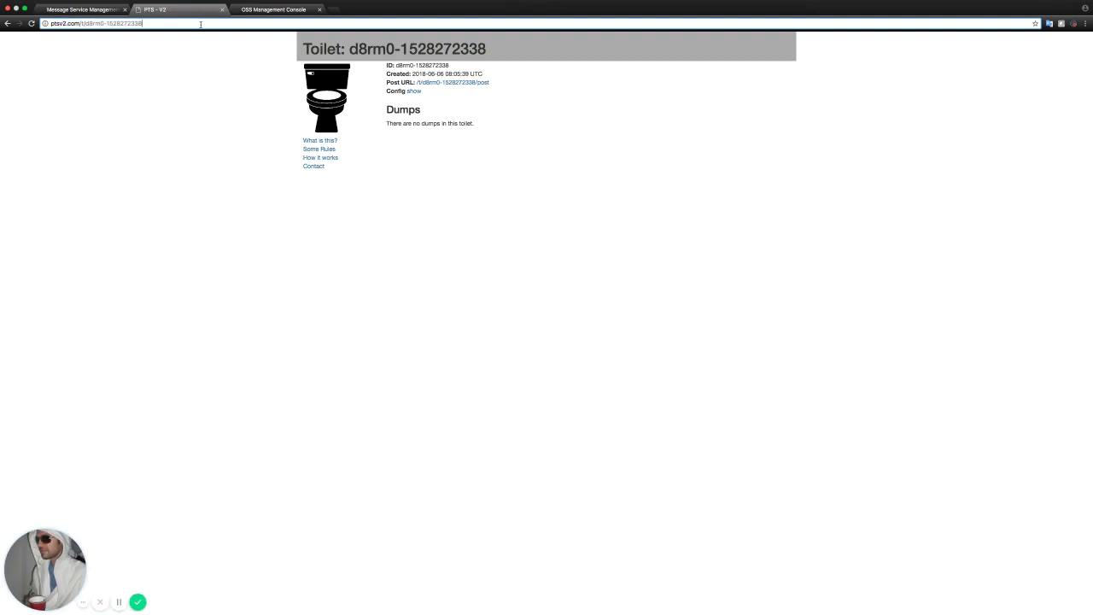
key(Return)
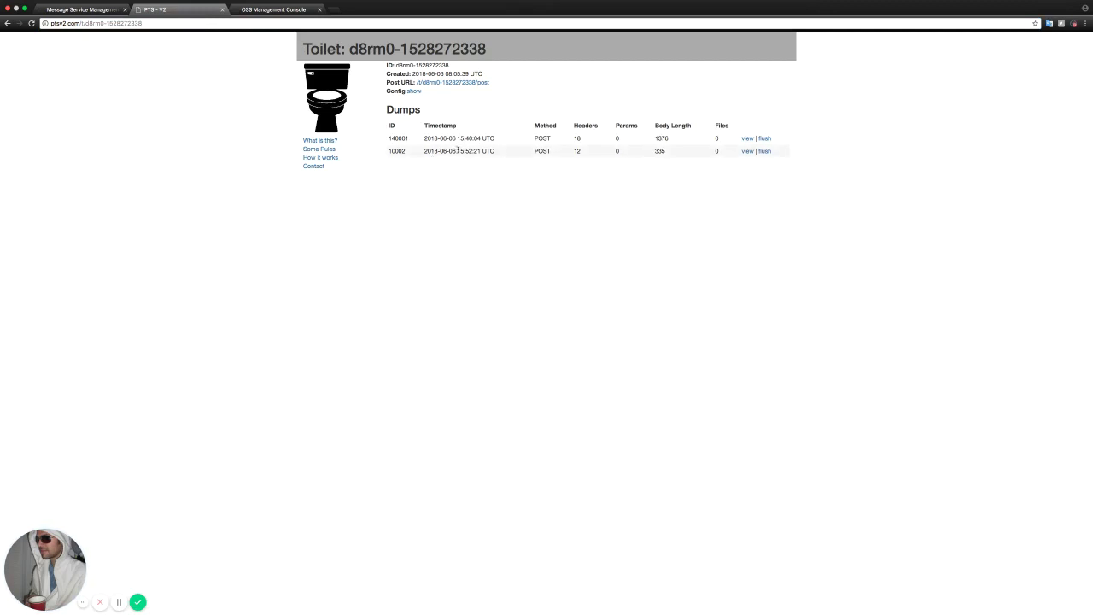
click(747, 151)
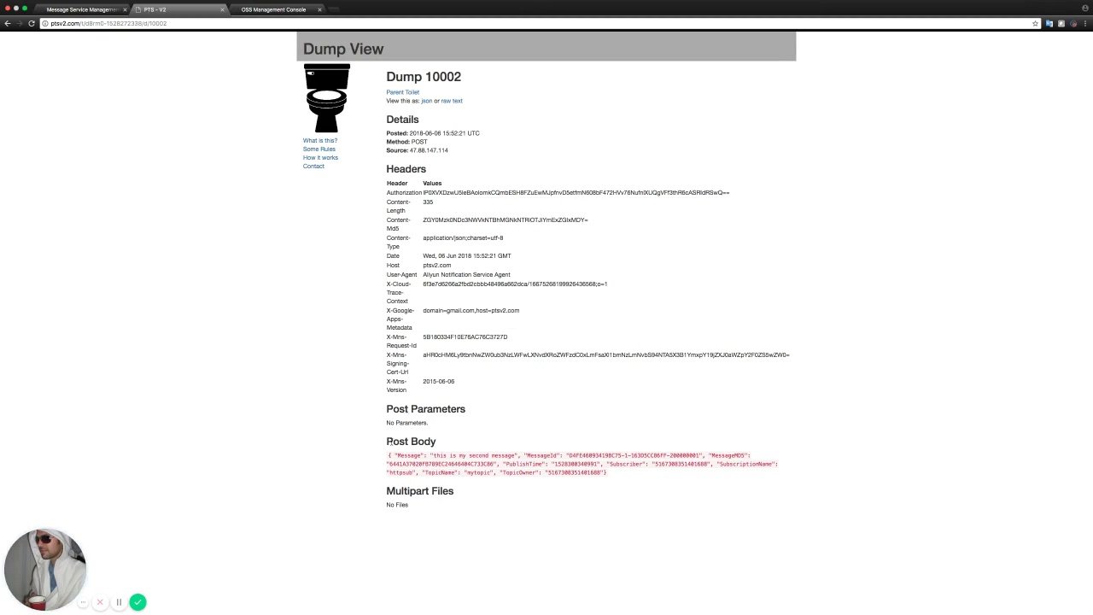
drag(386, 441, 788, 474)
click(642, 477)
drag(394, 455, 525, 455)
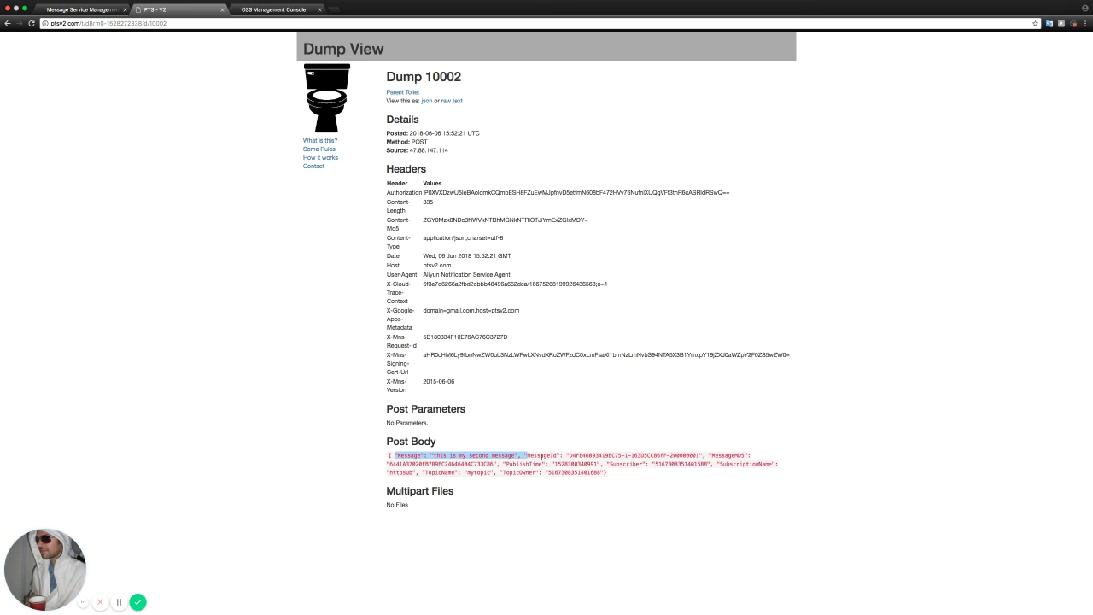
click(583, 450)
Return to the Message Service queue list, receive a message from myqueue without deleting it, and close its details.
click(83, 9)
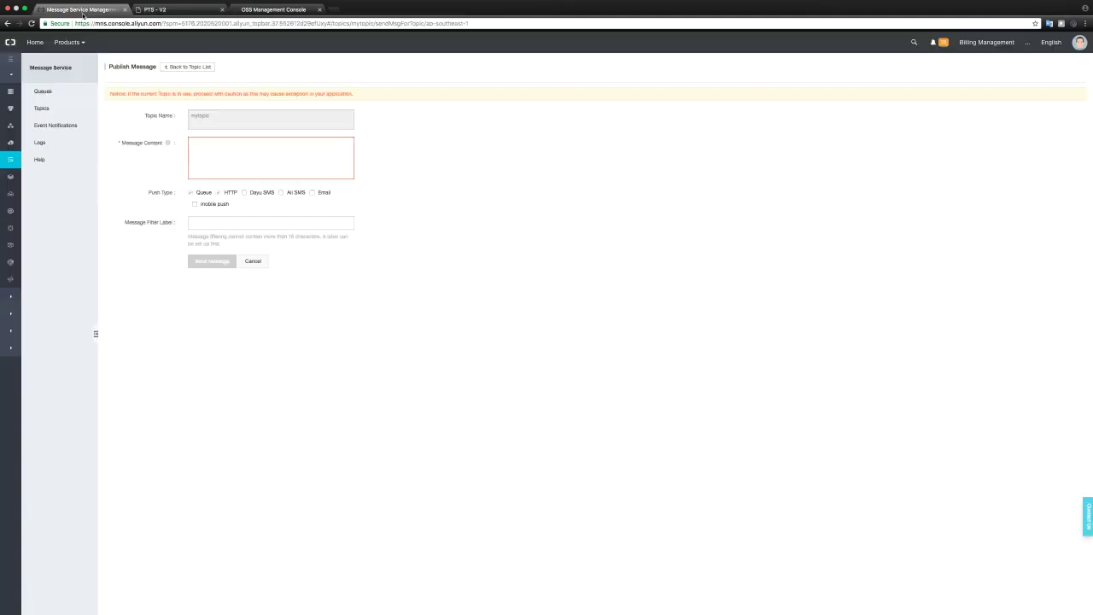
click(42, 90)
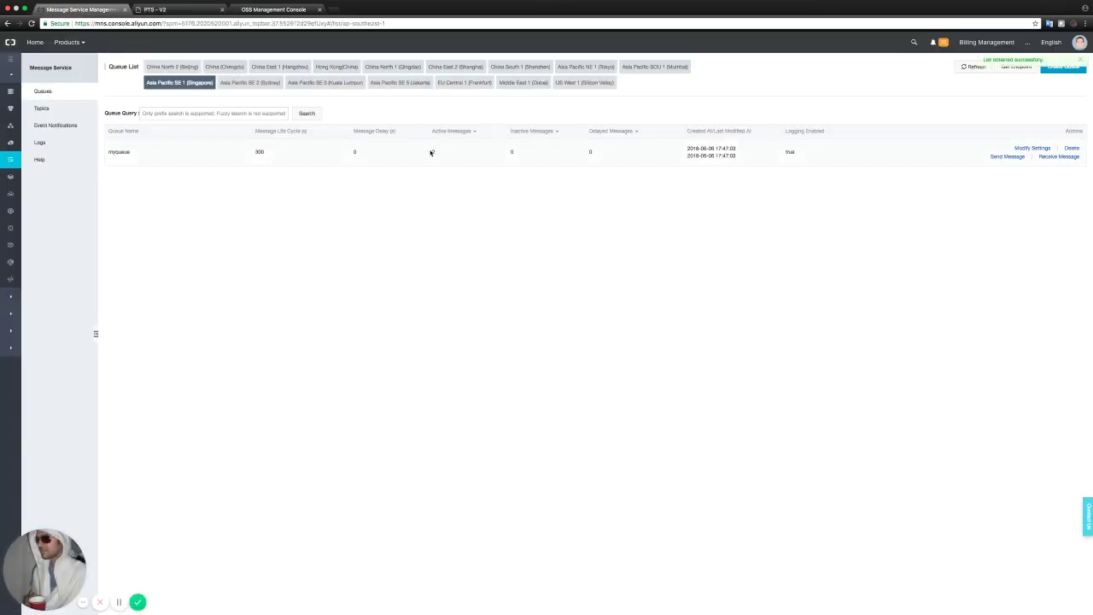
click(1057, 157)
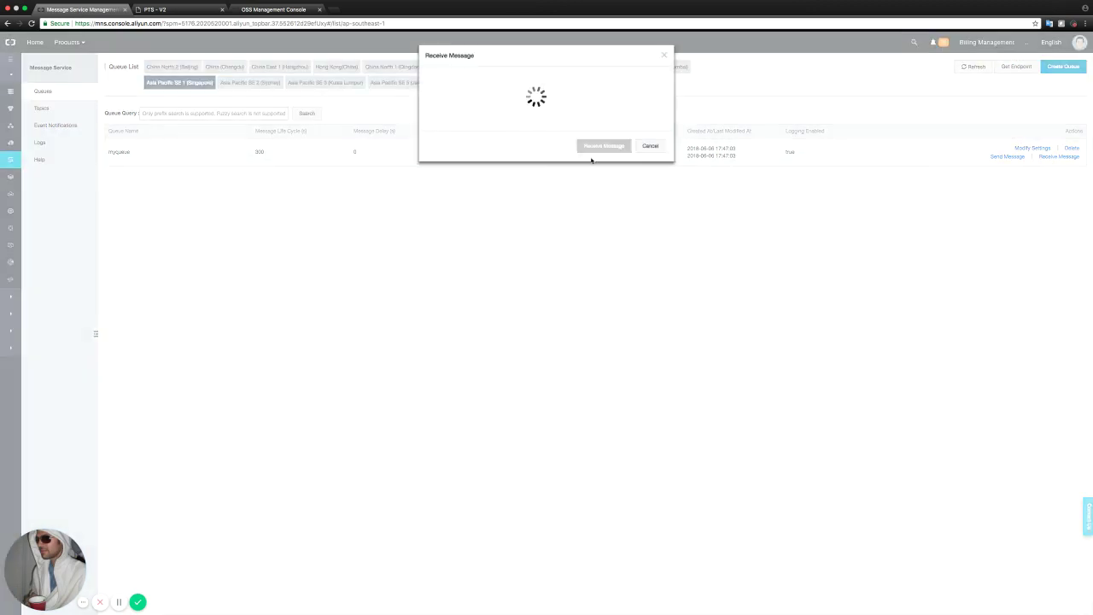
click(606, 364)
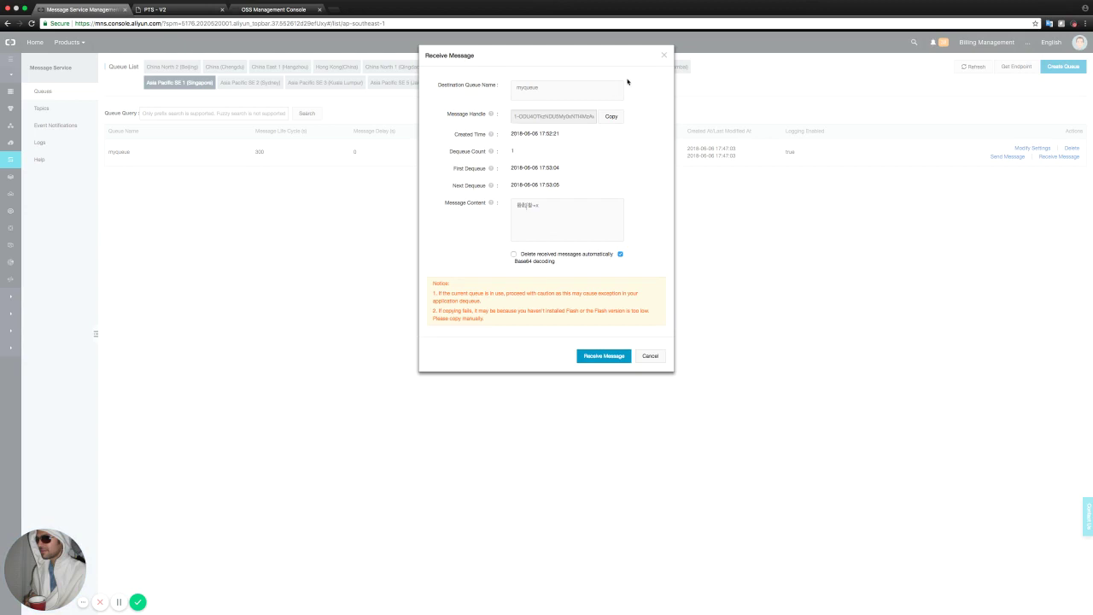
click(663, 55)
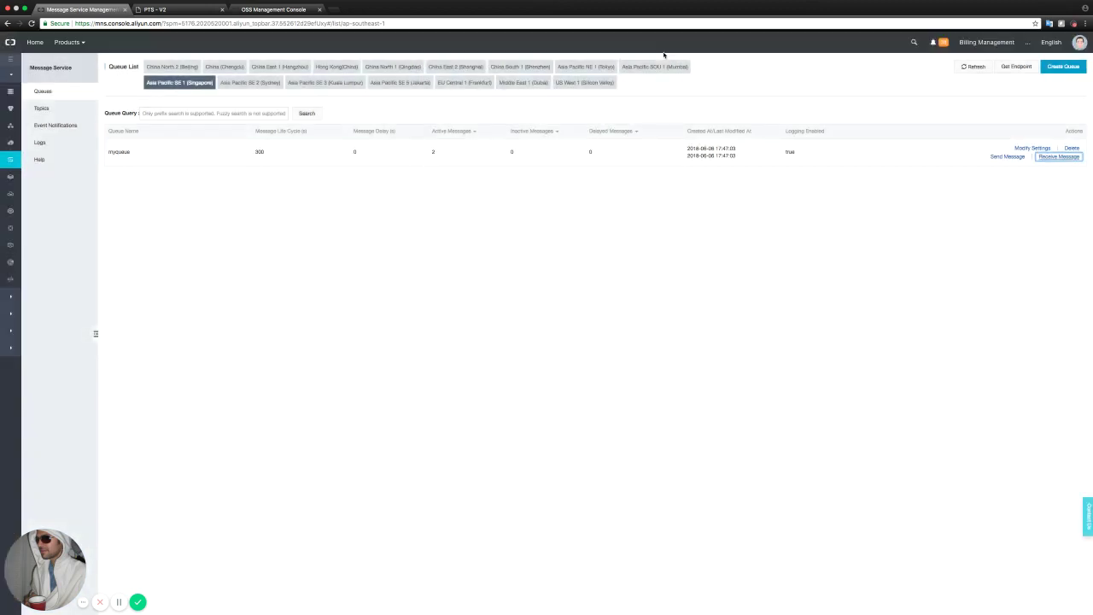